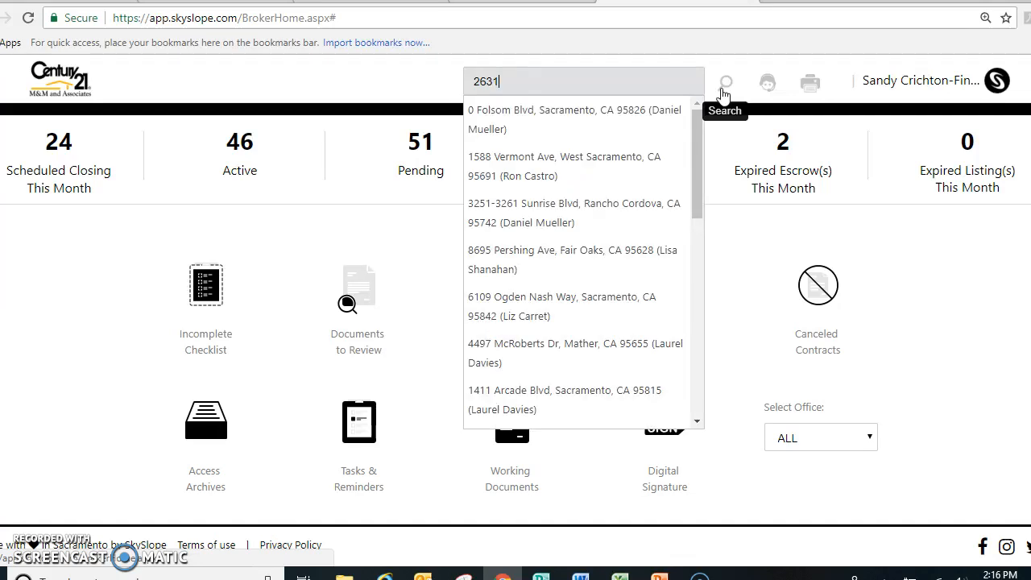
# Open the Rocklin listing from the property search results and go to its document checklist
pyautogui.click(620, 125)
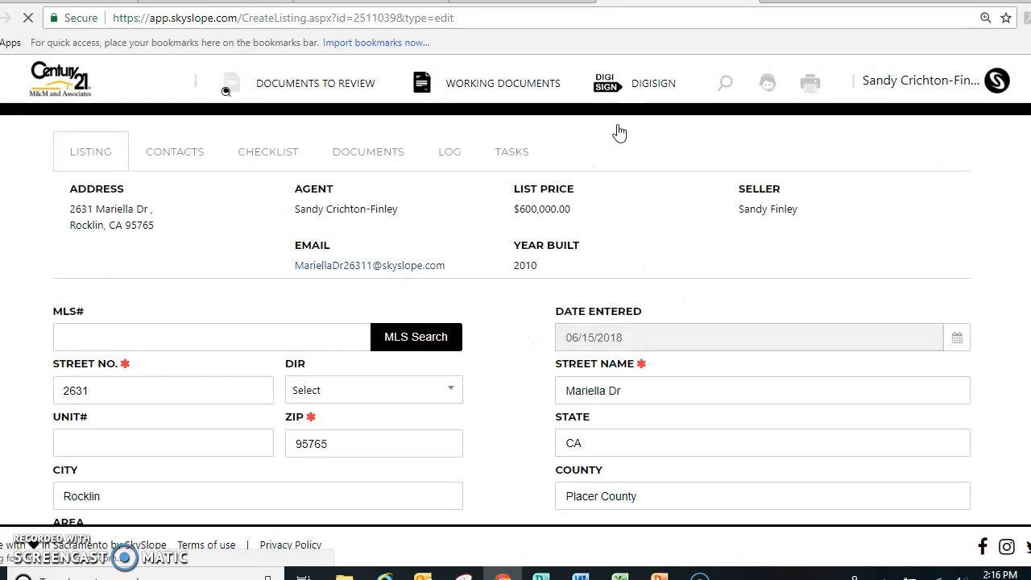
pyautogui.click(909, 211)
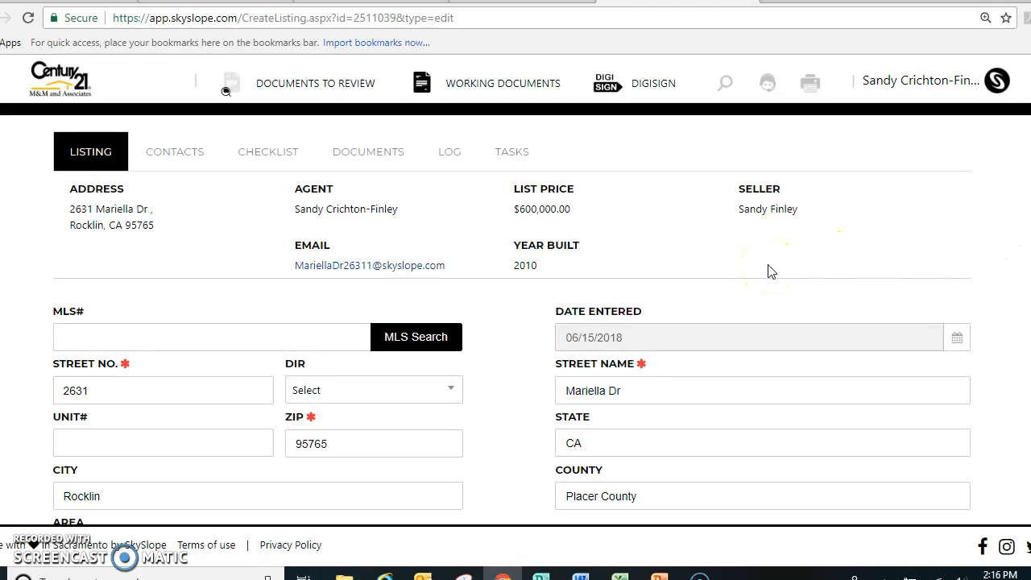
pyautogui.scroll(-6, 226, 91)
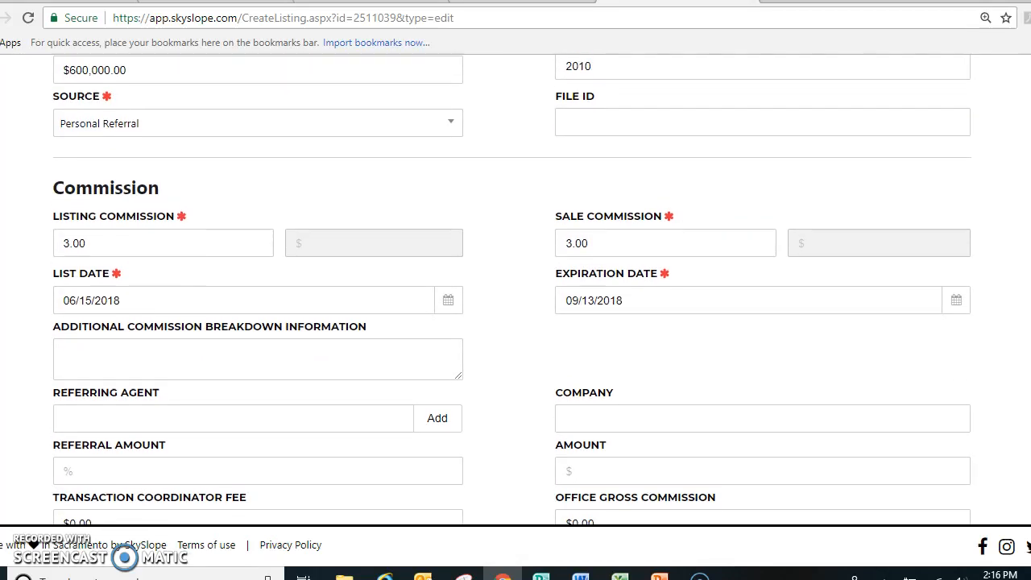
pyautogui.scroll(8, 511, 290)
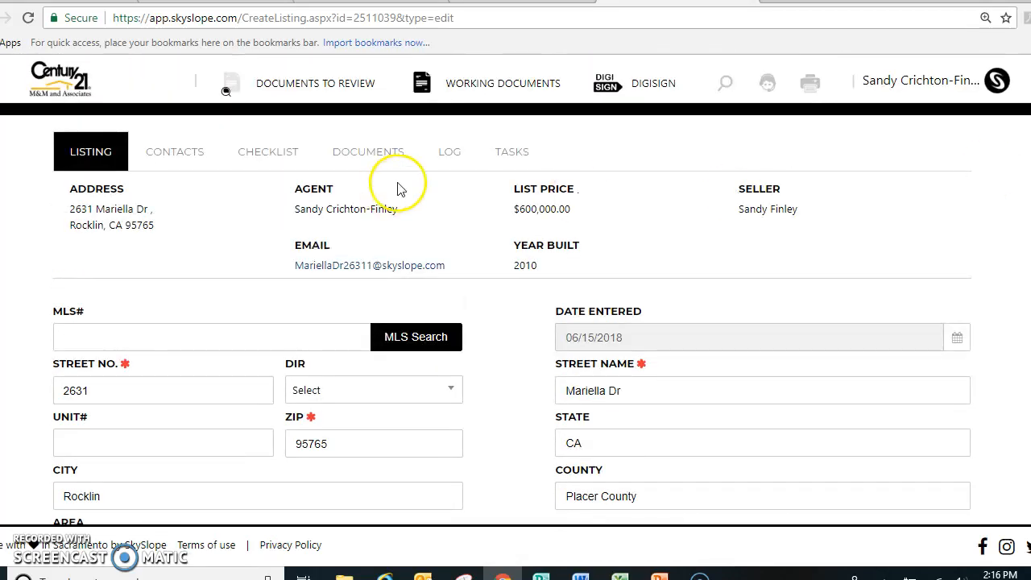
pyautogui.click(269, 158)
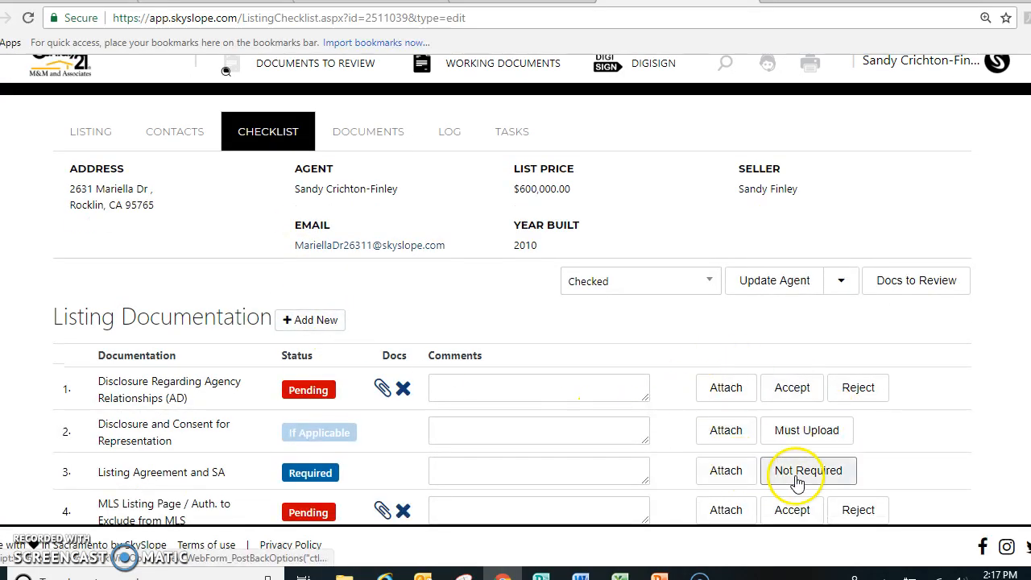
# Upload the file "listing agreement_addendum for training.pdf" to the Listing Agreement and SA checklist item
pyautogui.click(733, 480)
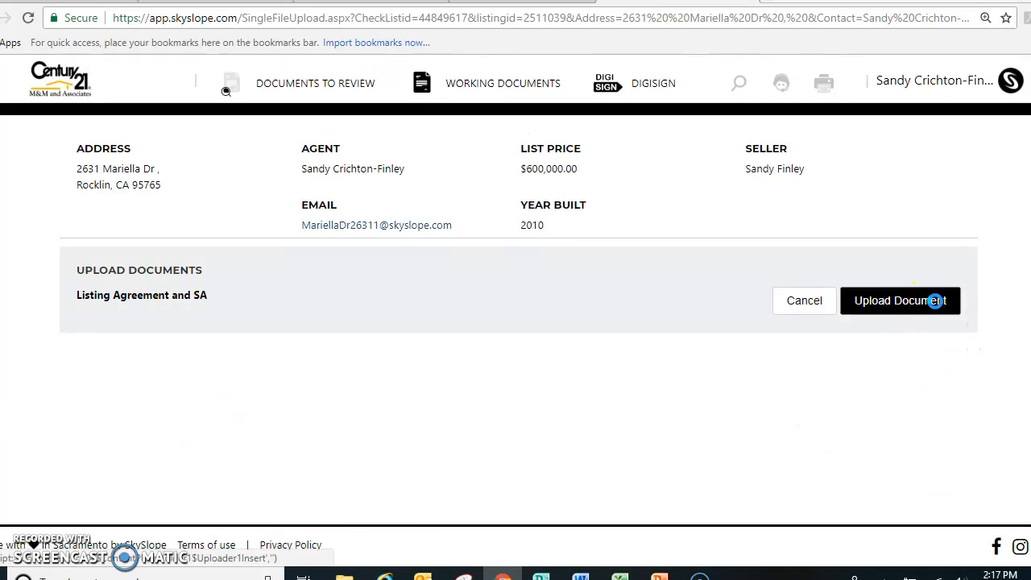
pyautogui.click(935, 300)
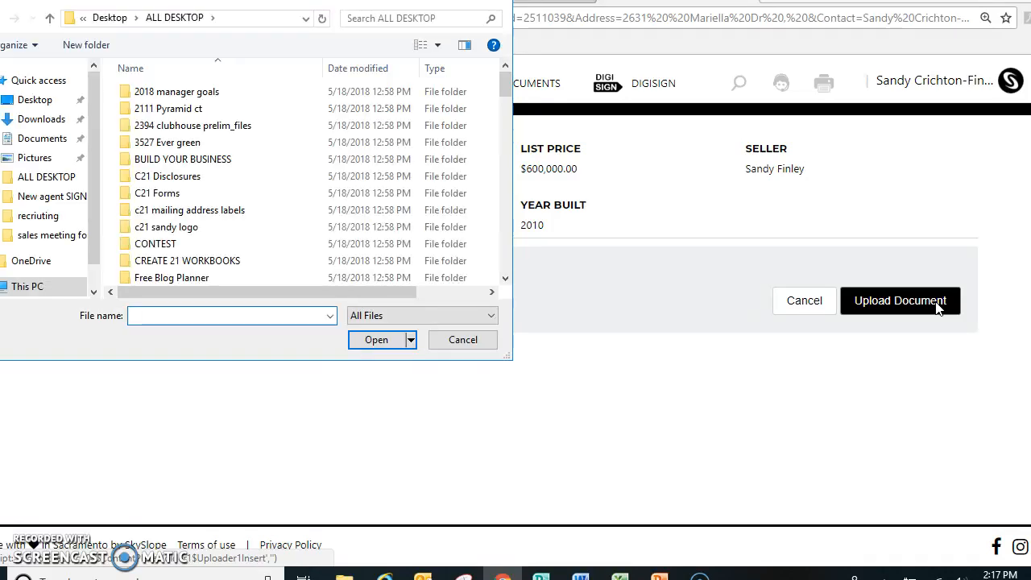
pyautogui.write('li')
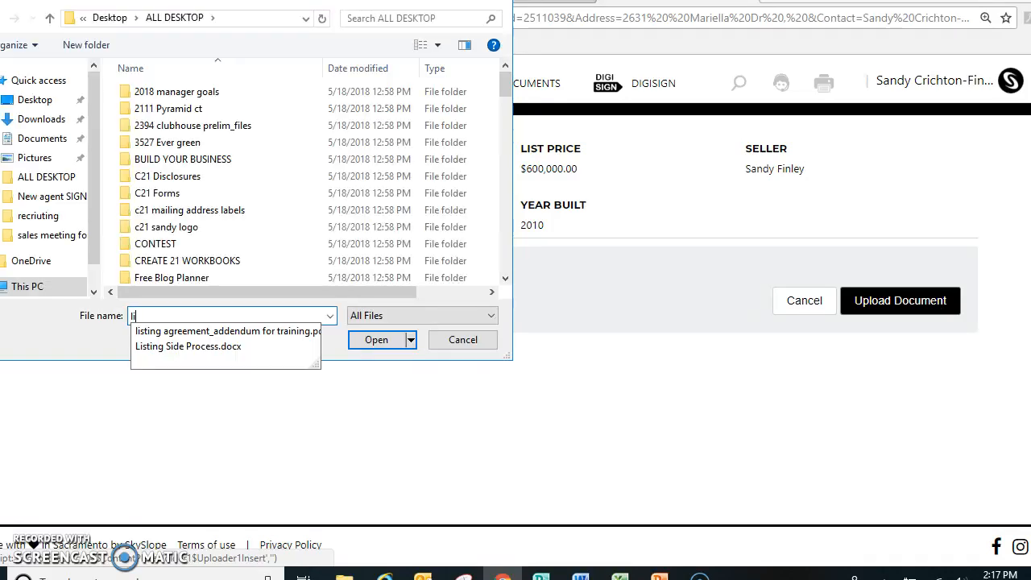
pyautogui.click(298, 332)
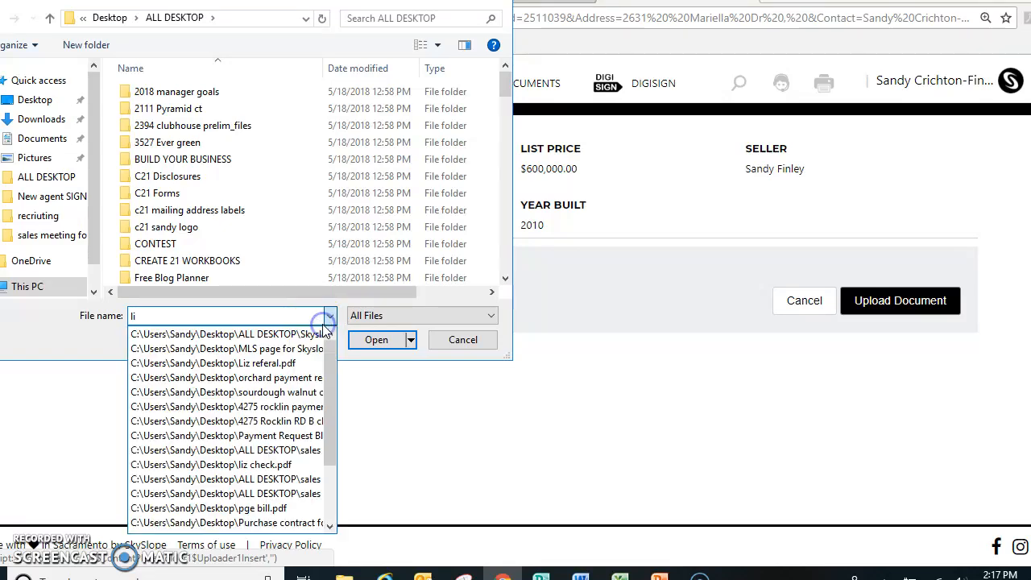
pyautogui.click(394, 342)
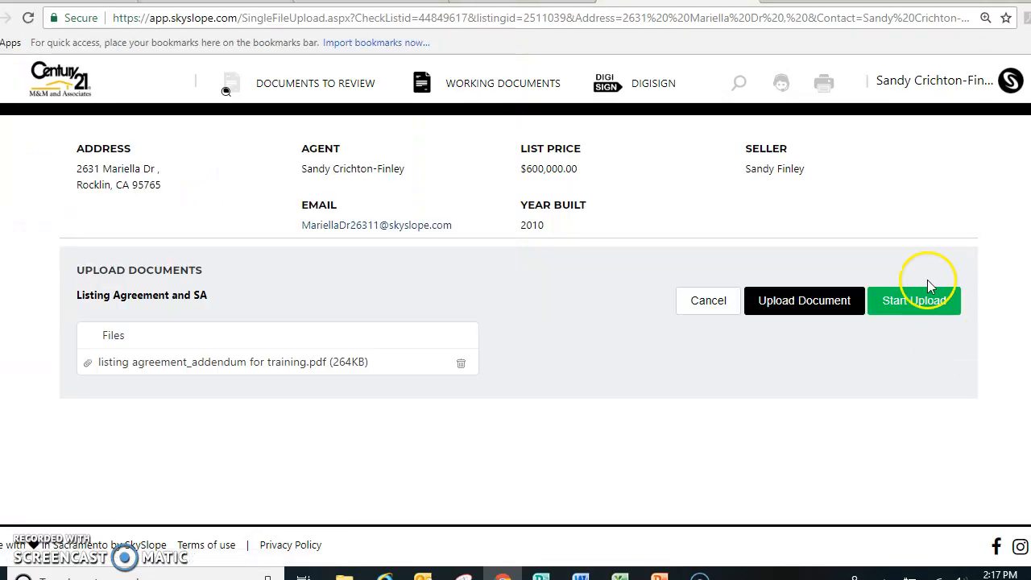
pyautogui.click(925, 301)
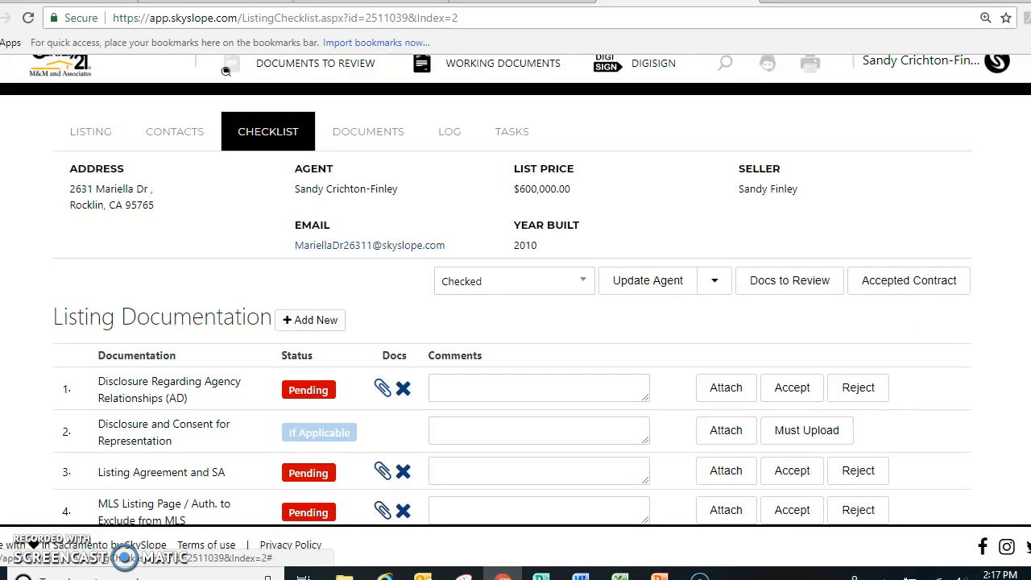
# Accept the agency disclosure, the Listing Agreement and SA, and the MLS Listing Page documents in the checklist
pyautogui.scroll(-2, 225, 71)
pyautogui.click(793, 272)
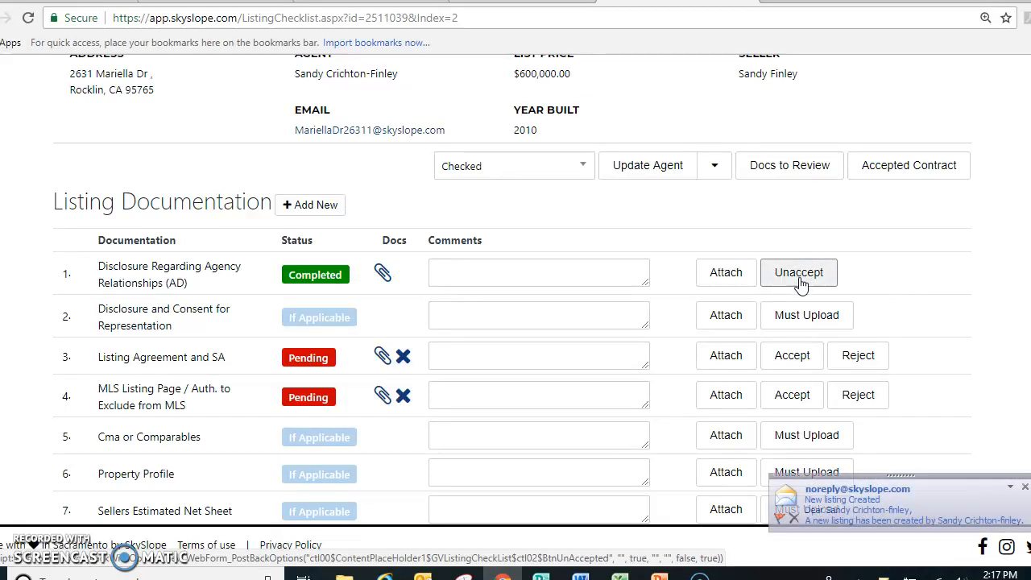
pyautogui.click(793, 357)
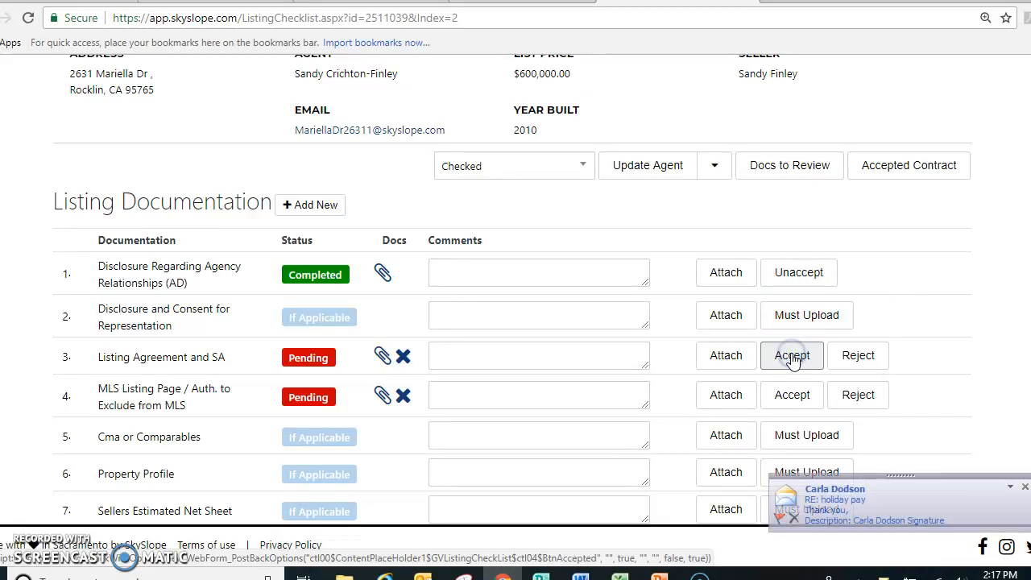
pyautogui.click(792, 393)
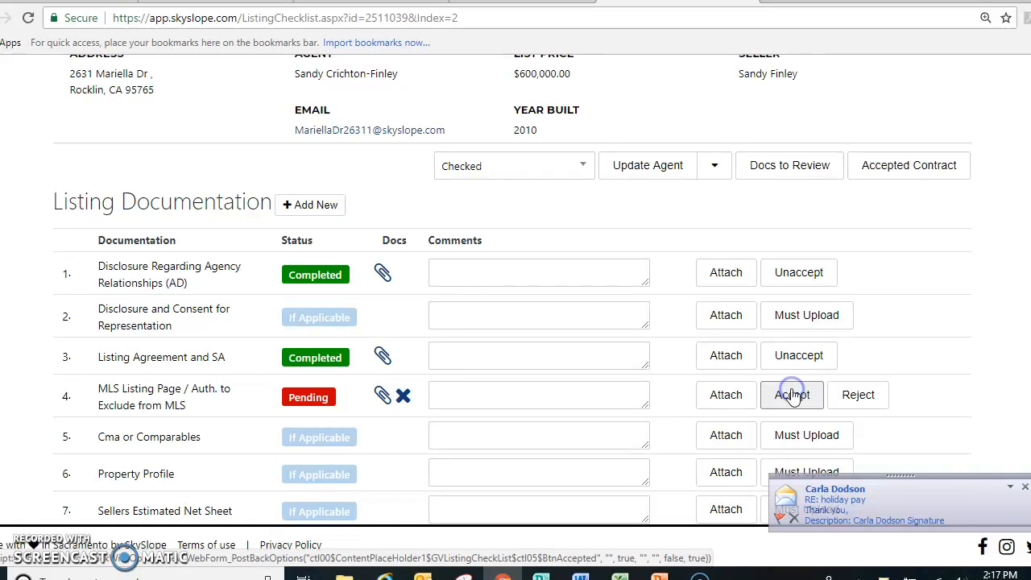
# Start an accepted contract transaction from the listing and set its sale price to $500,000
pyautogui.click(900, 175)
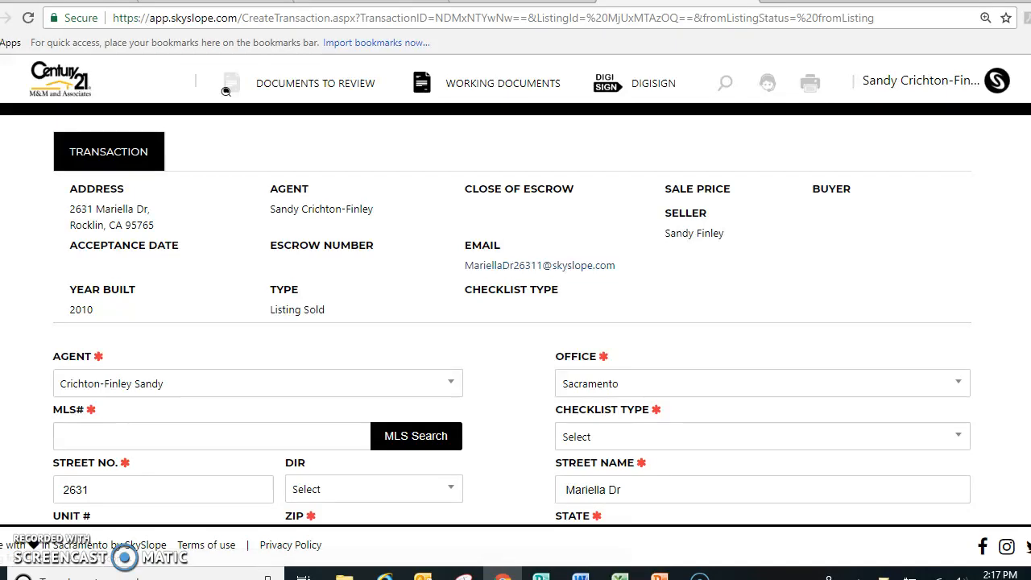
pyautogui.scroll(-2, 226, 91)
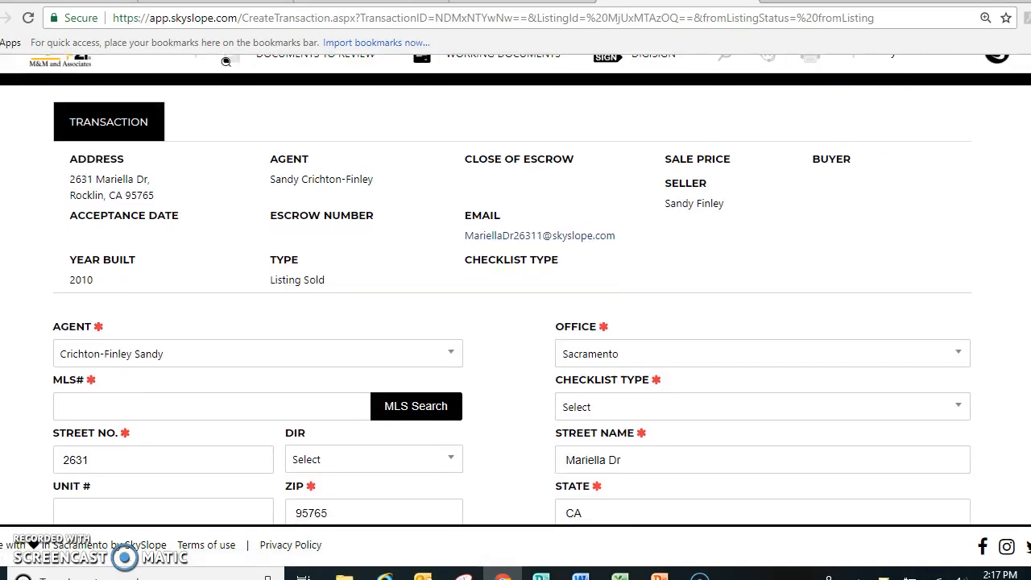
pyautogui.scroll(-3, 516, 289)
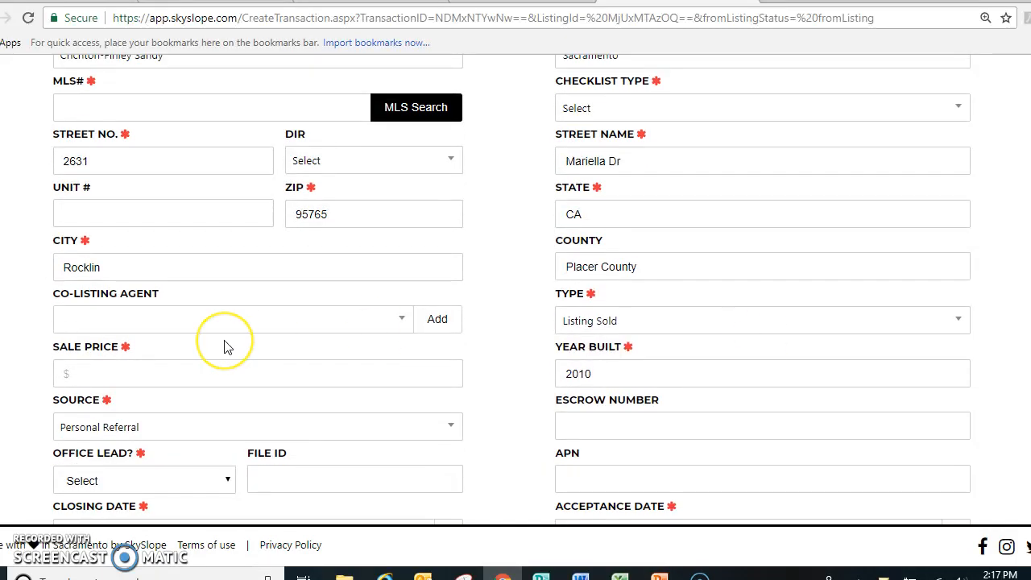
pyautogui.click(120, 376)
pyautogui.write('5')
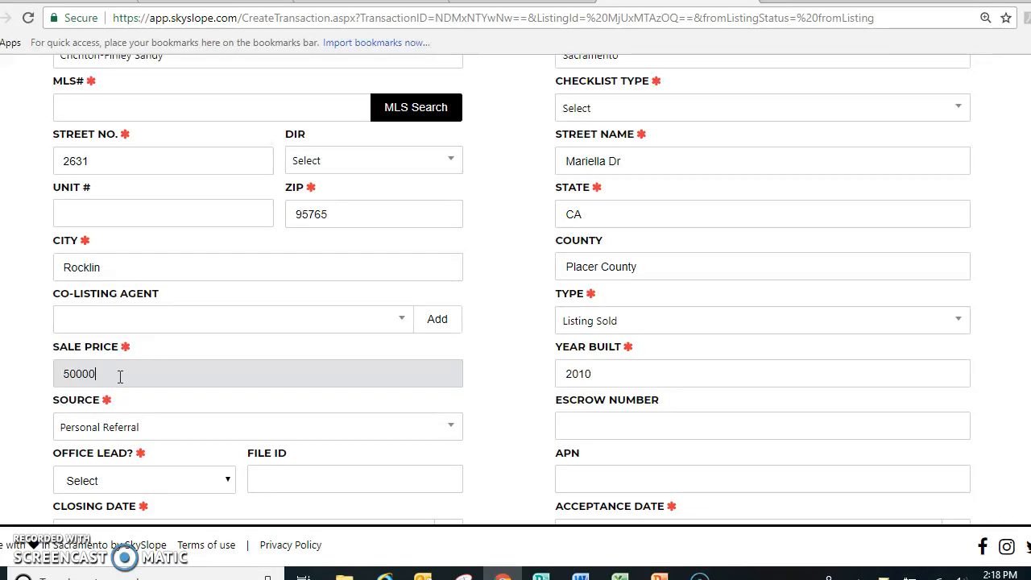
pyautogui.write('00,000')
pyautogui.press('Tab')
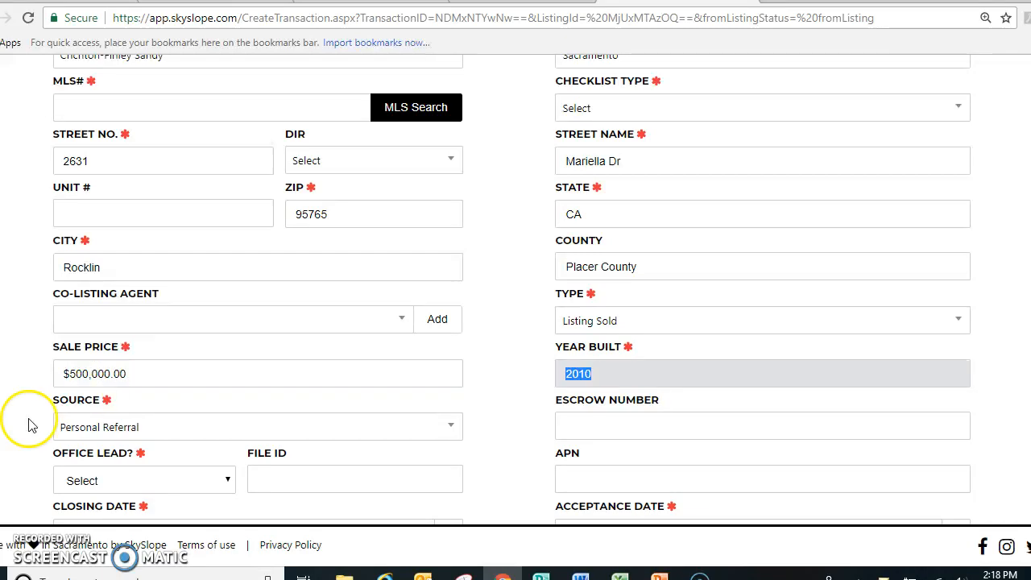
# Set Office Lead to No and enter the escrow number for the transaction
pyautogui.click(192, 481)
pyautogui.click(111, 426)
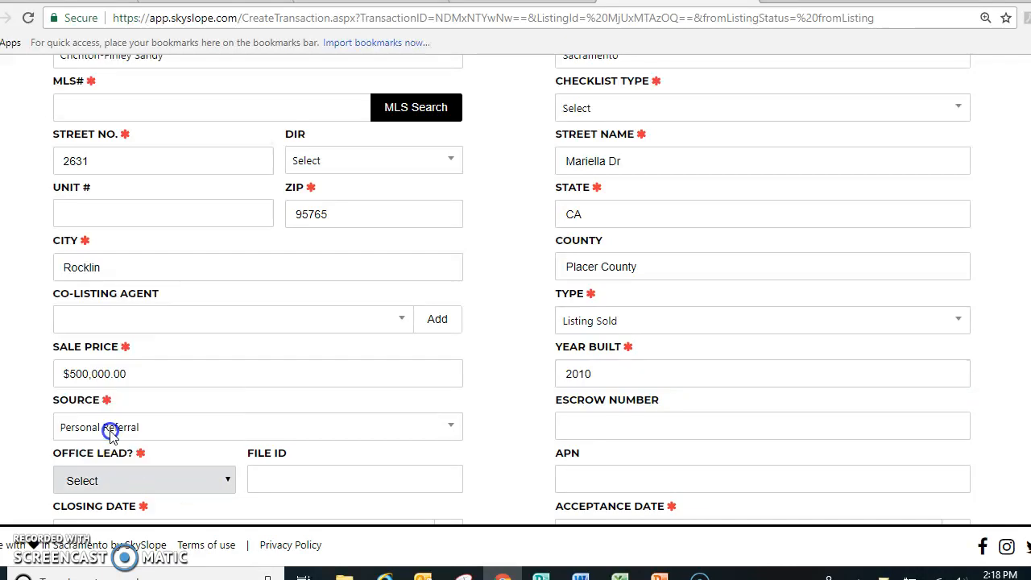
pyautogui.click(597, 428)
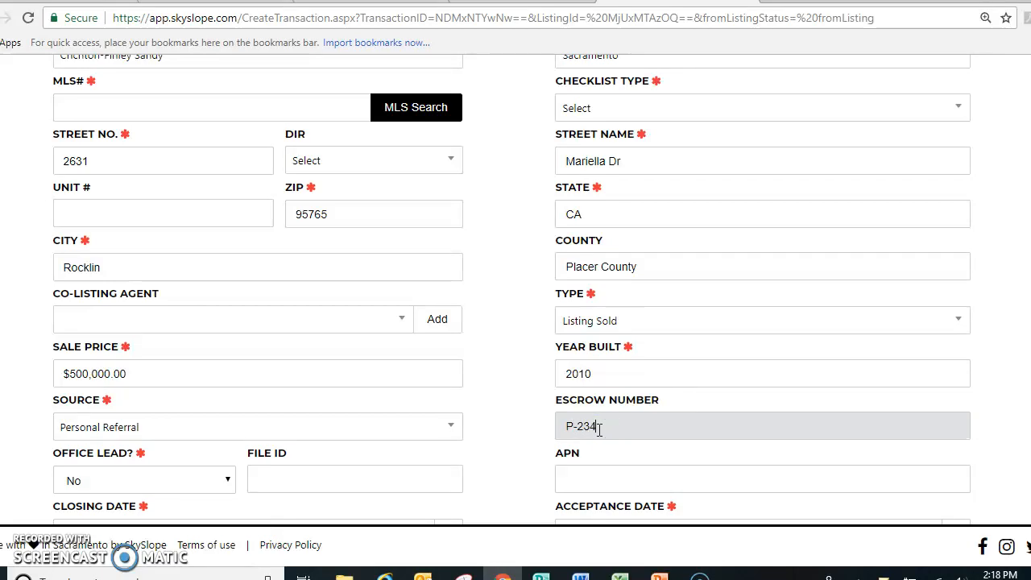
pyautogui.write('P-23456')
# Set the acceptance date to 06/15/2018 and the closing date to 07/19/2018
pyautogui.scroll(-2, 599, 431)
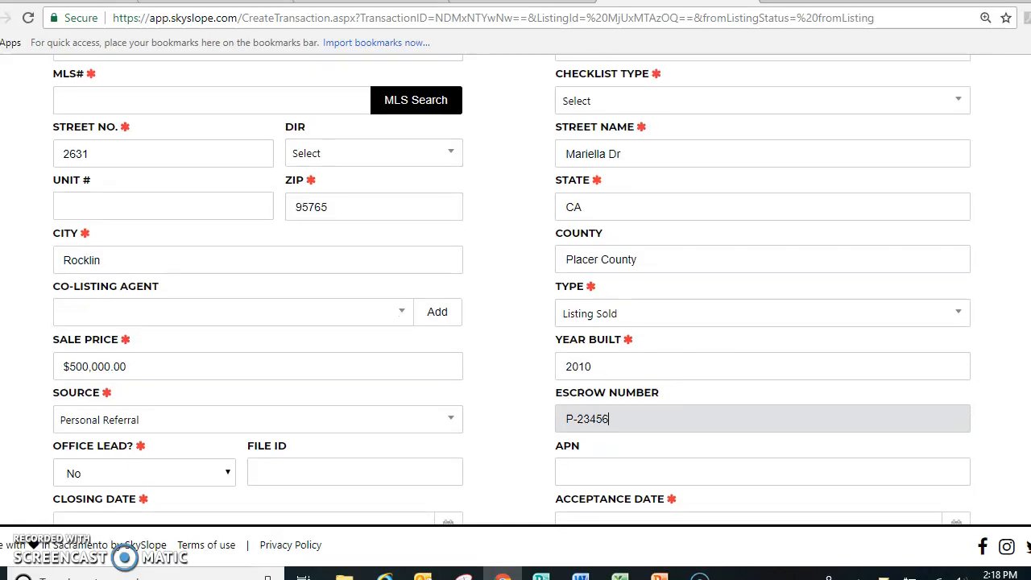
pyautogui.click(567, 379)
pyautogui.click(735, 253)
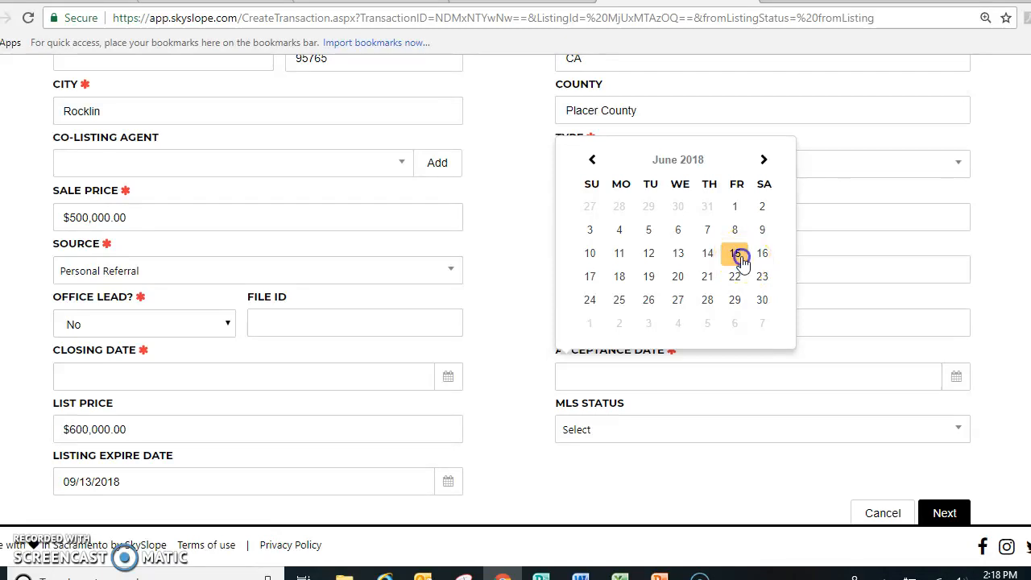
pyautogui.click(207, 379)
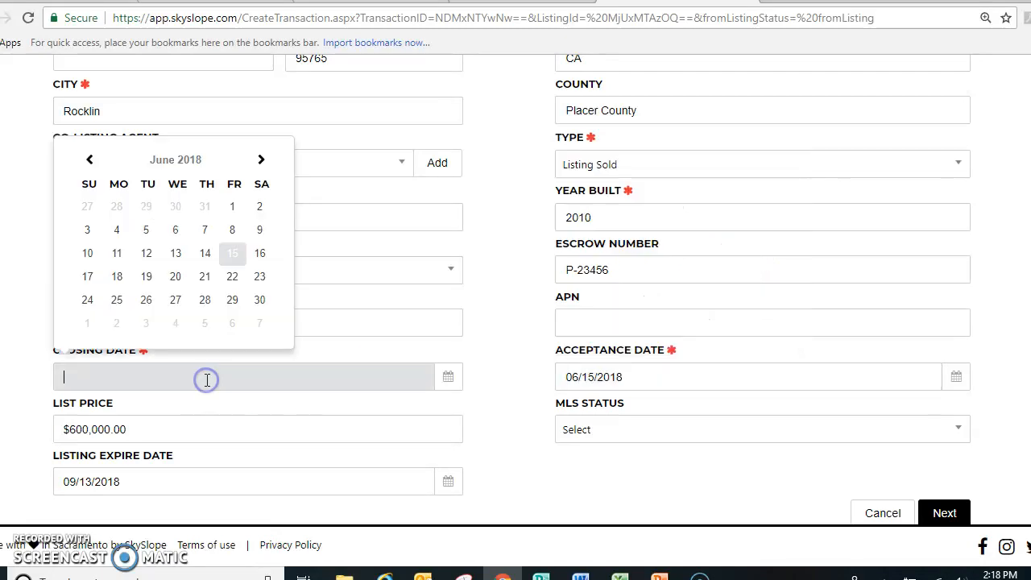
pyautogui.click(261, 160)
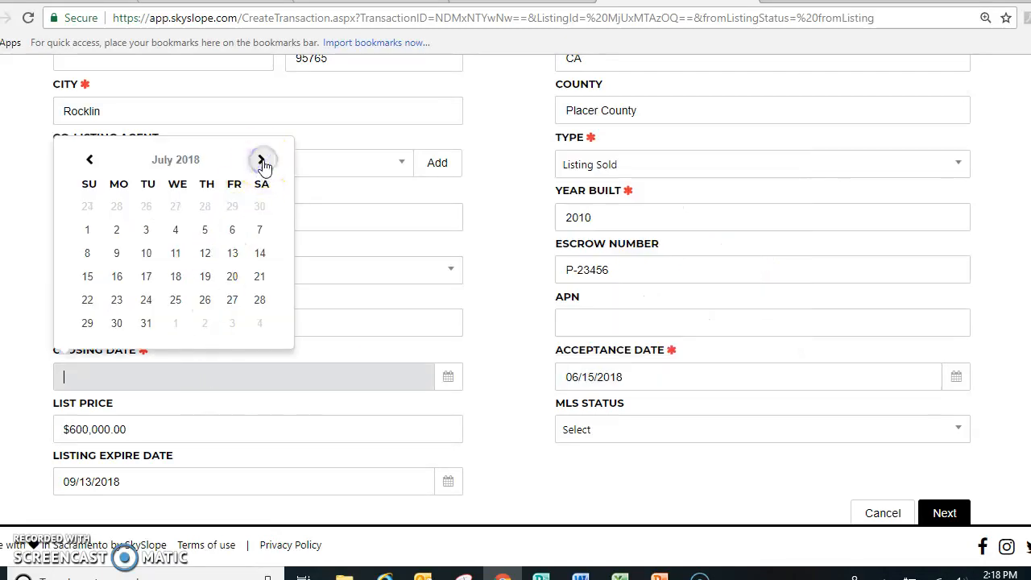
pyautogui.click(205, 277)
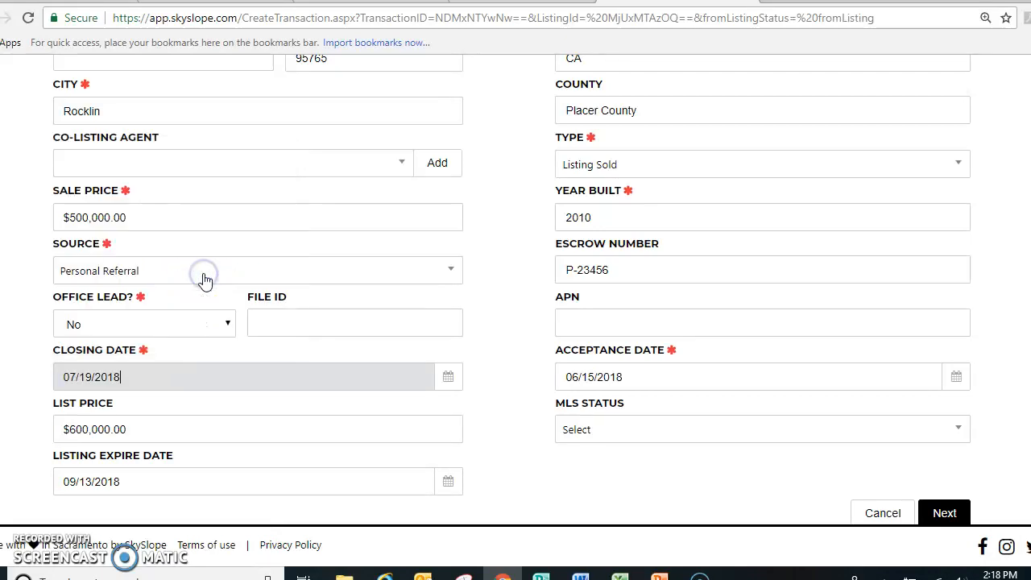
# Leave the MLS status unselected and try to continue to the next page of the transaction form
pyautogui.click(866, 442)
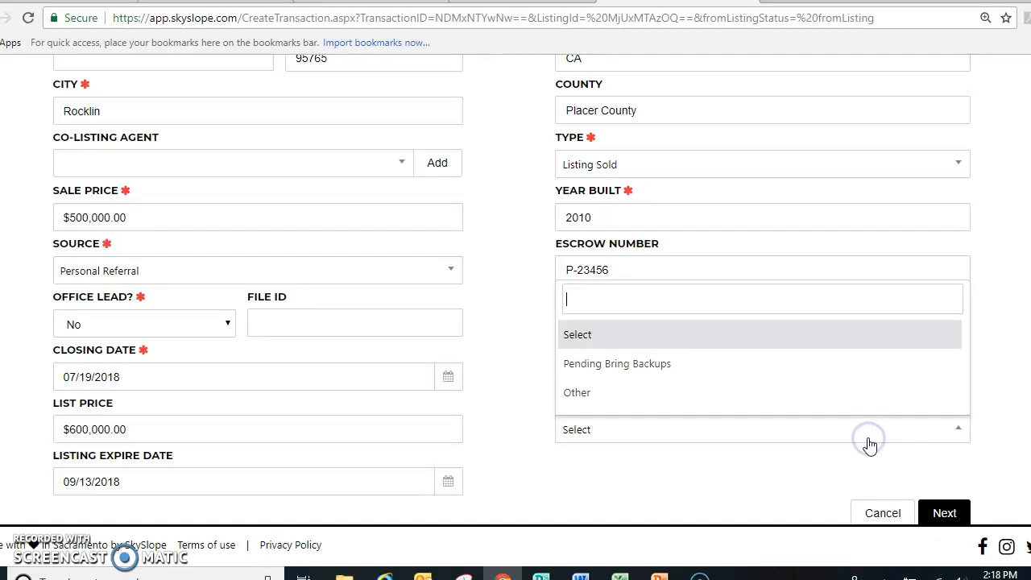
pyautogui.click(987, 447)
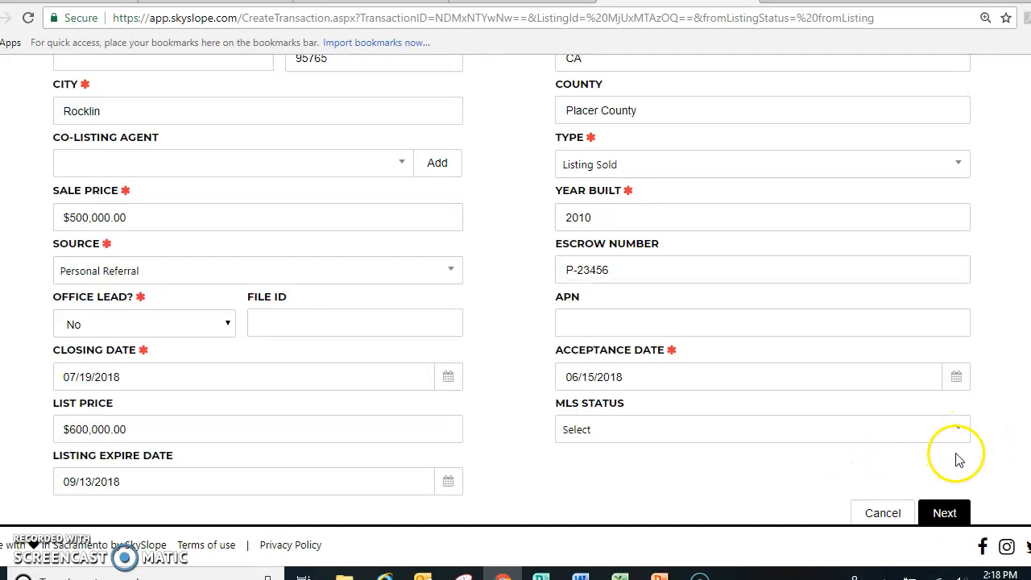
pyautogui.click(972, 509)
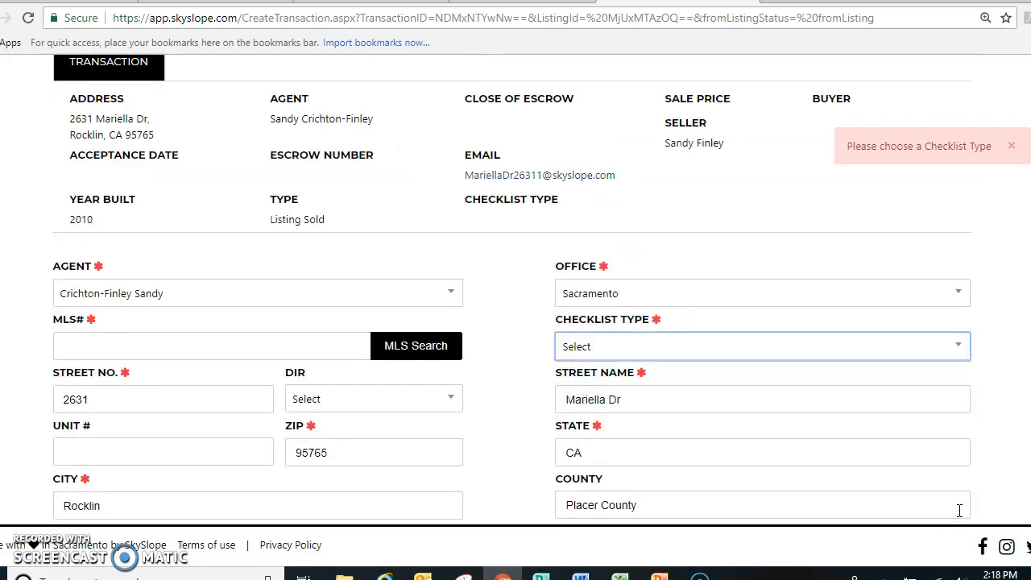
# Set the transaction's checklist type to "Traditonal Res. 1-4 units"
pyautogui.click(956, 360)
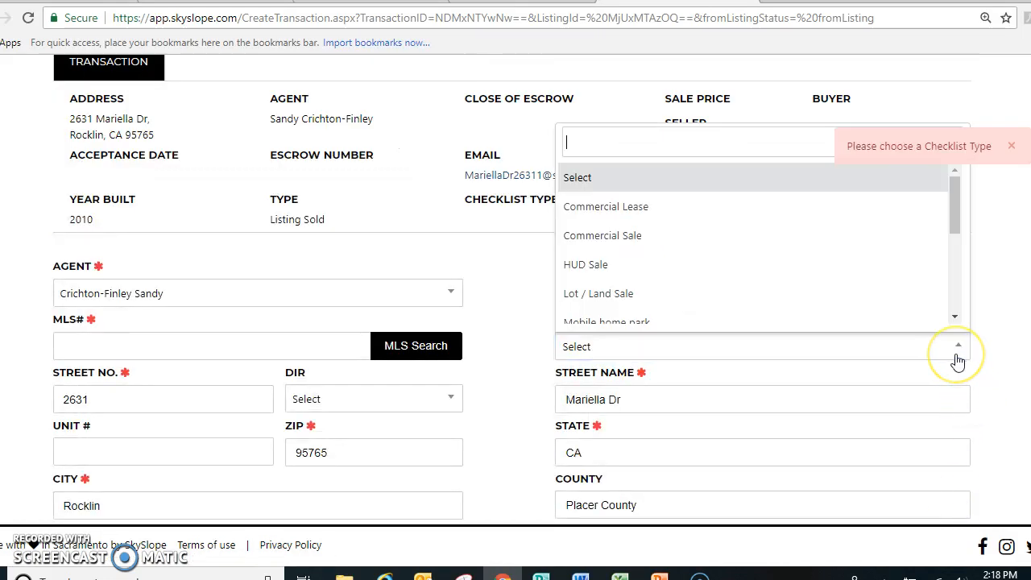
pyautogui.moveTo(952, 212); pyautogui.dragTo(953, 243)
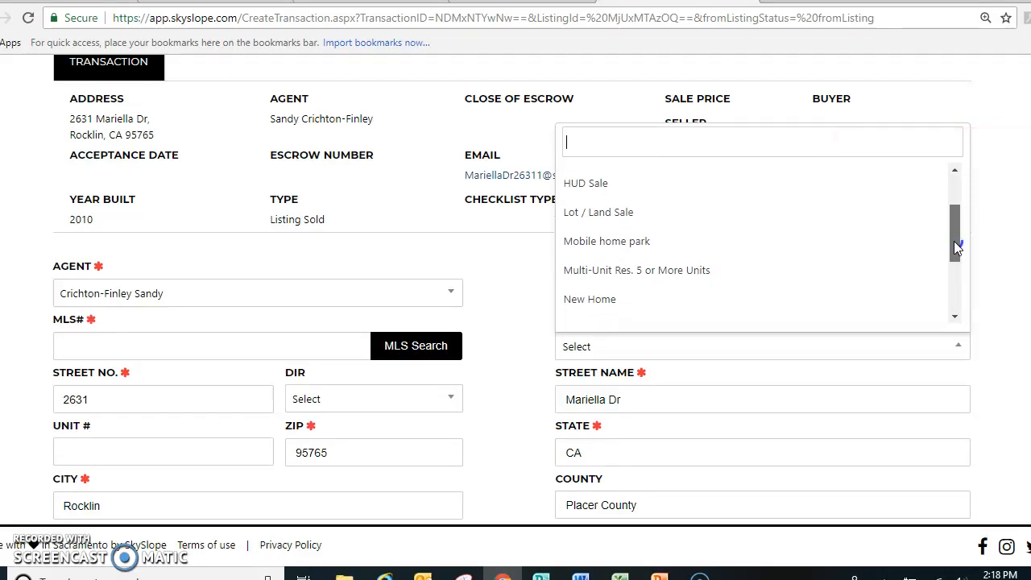
pyautogui.moveTo(956, 247); pyautogui.dragTo(955, 306)
pyautogui.click(668, 312)
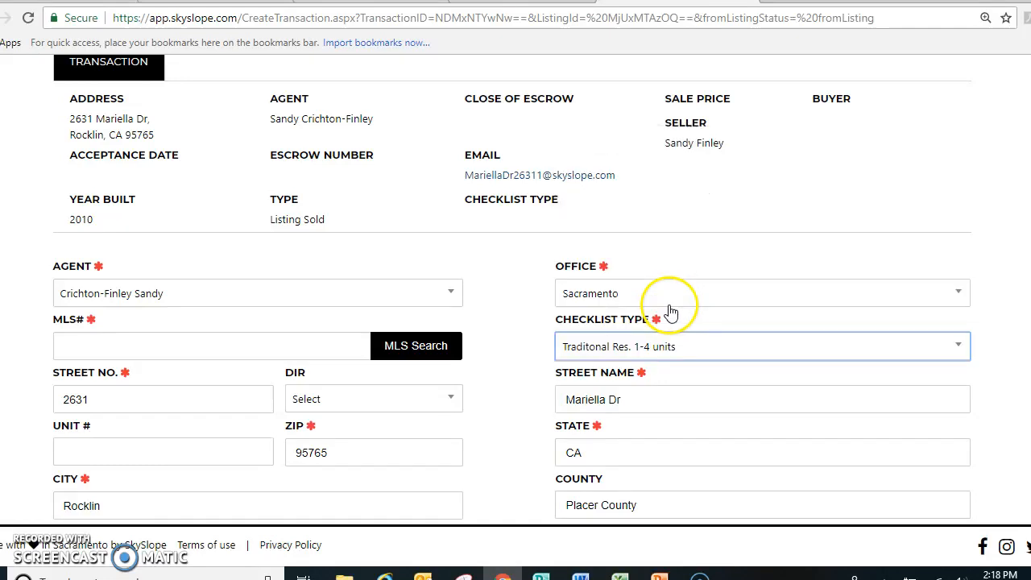
# Try to continue to the transaction's contacts with the MLS number left empty
pyautogui.scroll(-4, 671, 312)
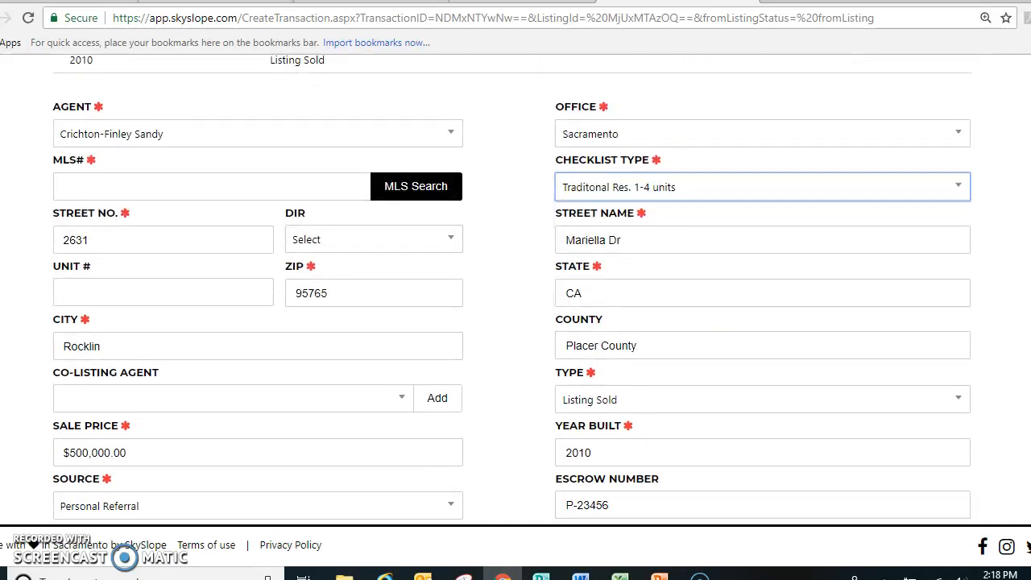
pyautogui.scroll(-3, 966, 484)
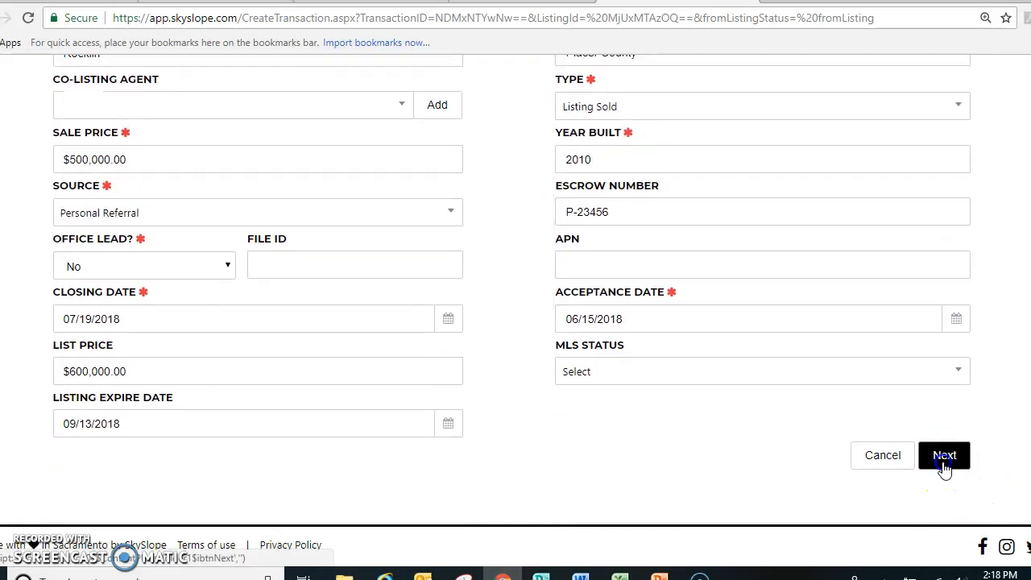
pyautogui.click(942, 455)
# Set the MLS number to 00000000 and continue to the transaction's contacts
pyautogui.click(453, 277)
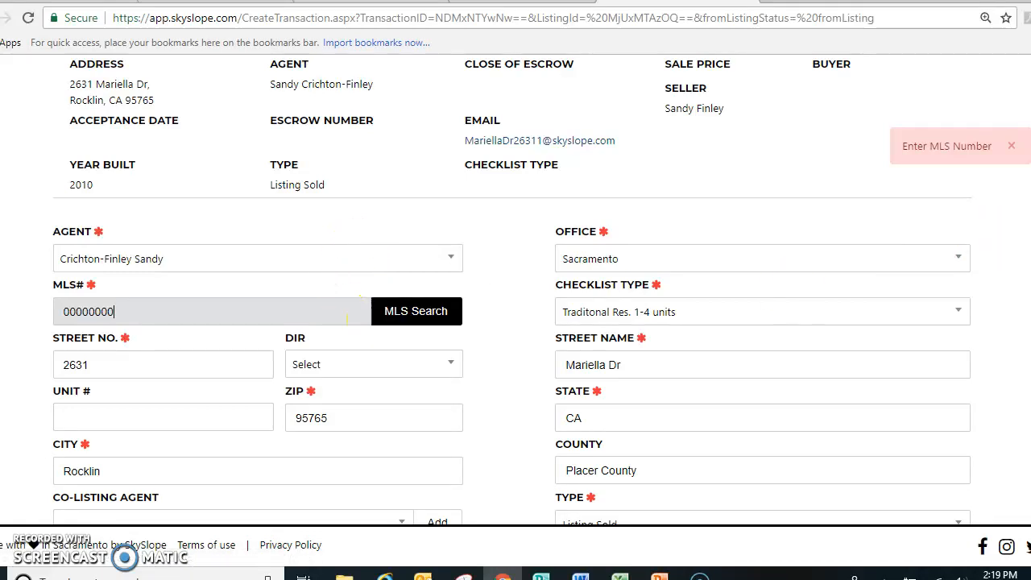
pyautogui.scroll(-5, 346, 317)
pyautogui.click(942, 455)
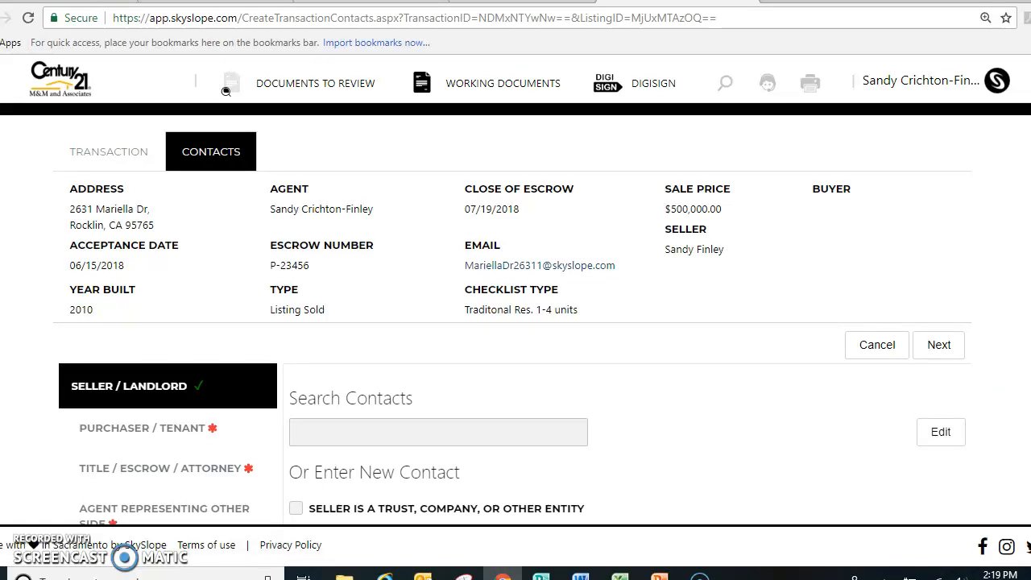
# Edit the Seller / Landlord contact to add the seller's phone number, and save it
pyautogui.scroll(-3, 227, 91)
pyautogui.scroll(-1, 512, 290)
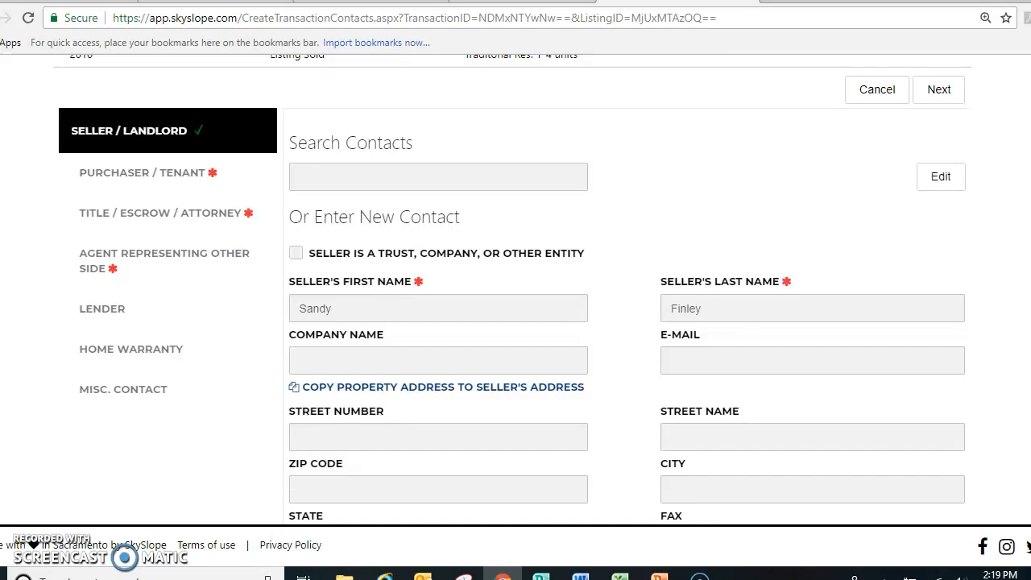
pyautogui.scroll(-1, 513, 290)
pyautogui.scroll(1, 512, 290)
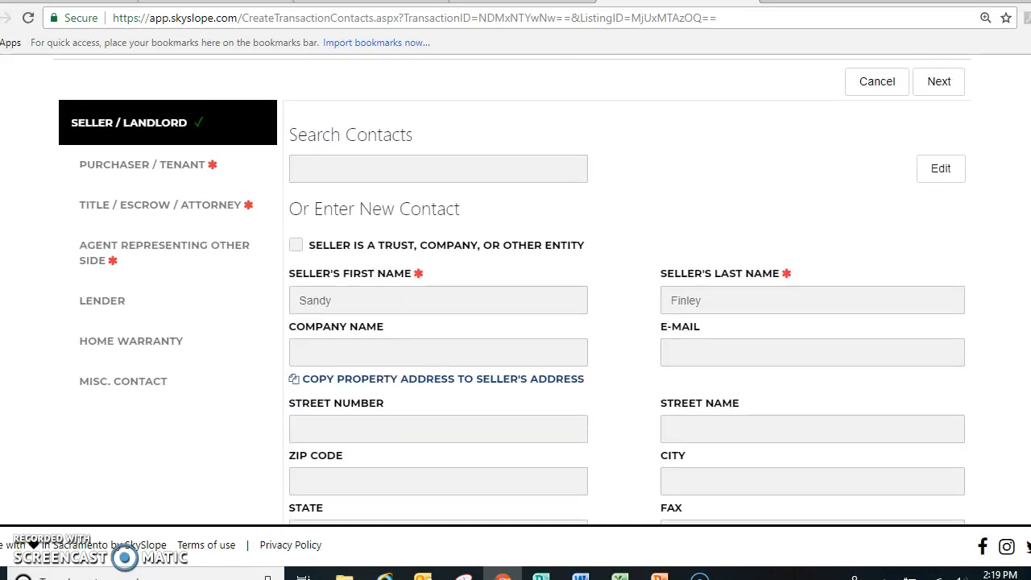
pyautogui.scroll(-2, 512, 290)
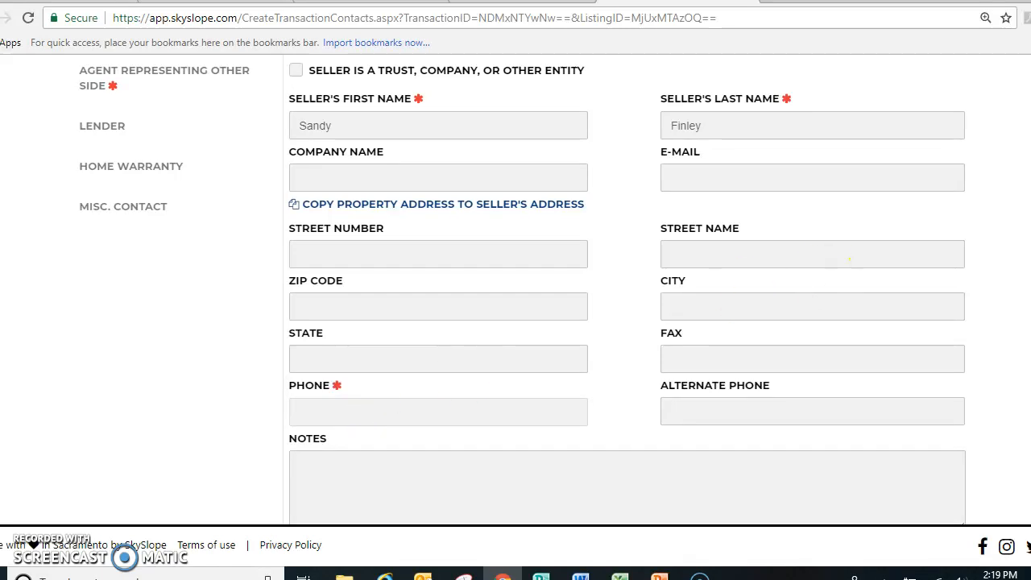
pyautogui.scroll(2, 849, 260)
pyautogui.click(942, 144)
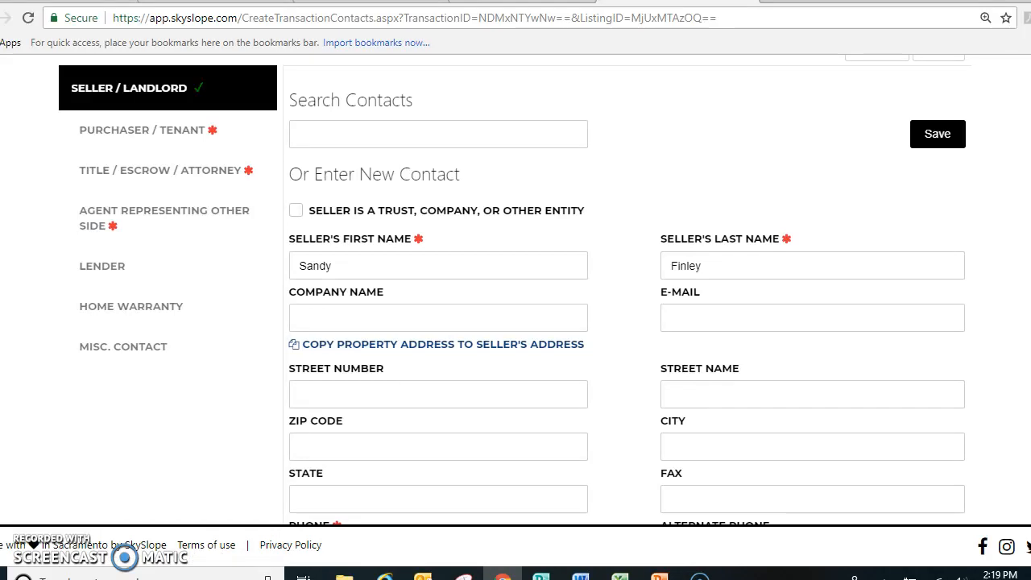
pyautogui.scroll(-2, 763, 410)
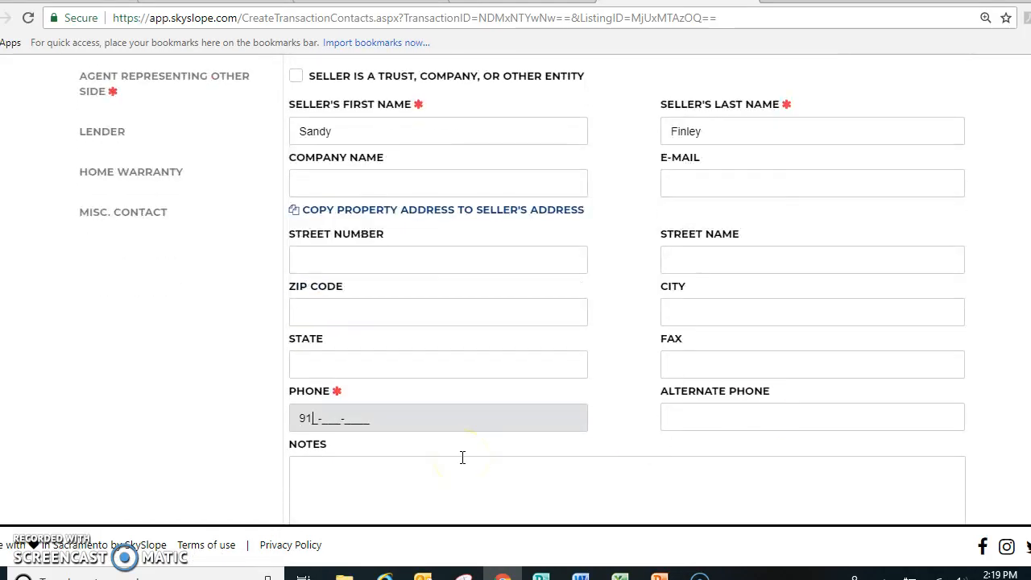
pyautogui.write('212')
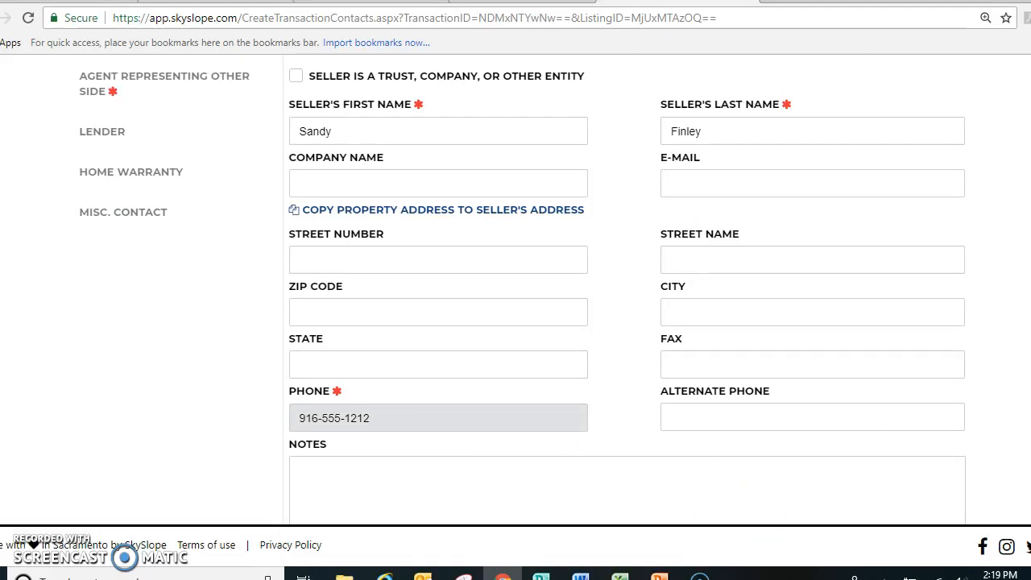
pyautogui.scroll(3, 515, 290)
pyautogui.click(938, 224)
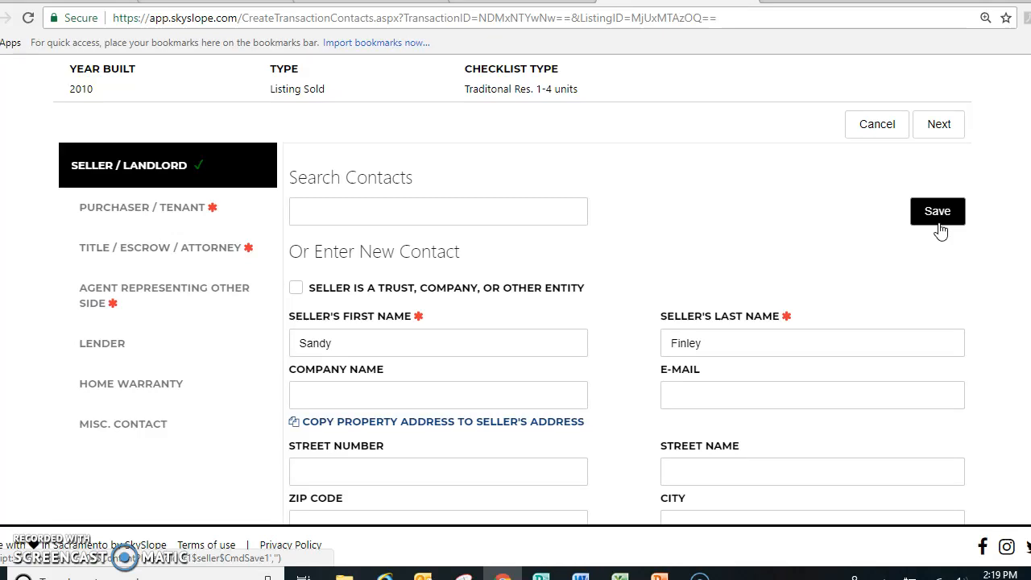
pyautogui.click(941, 222)
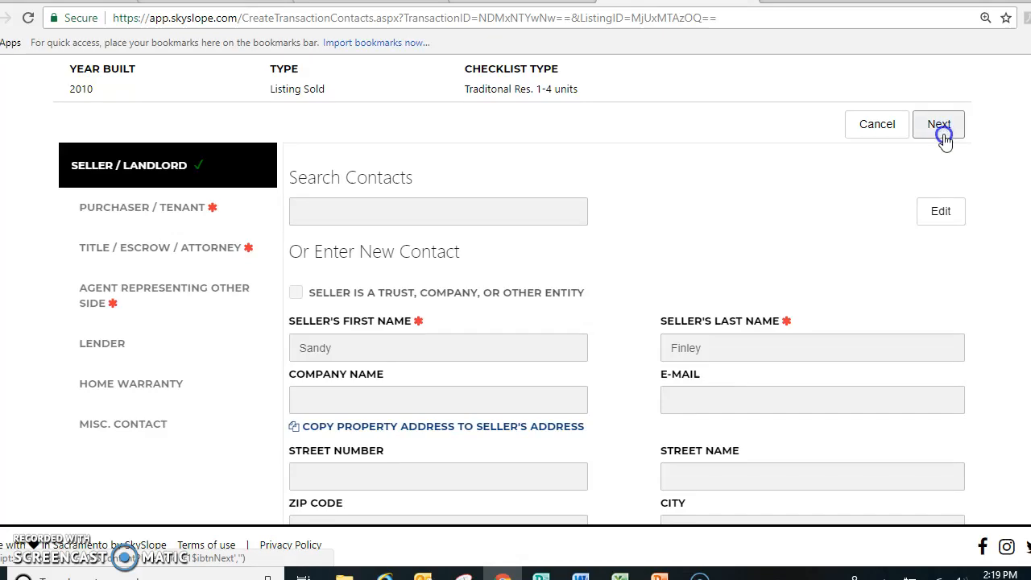
# Continue to Purchaser / Tenant, enter the first buyer's first and last name, and save the contact
pyautogui.click(939, 126)
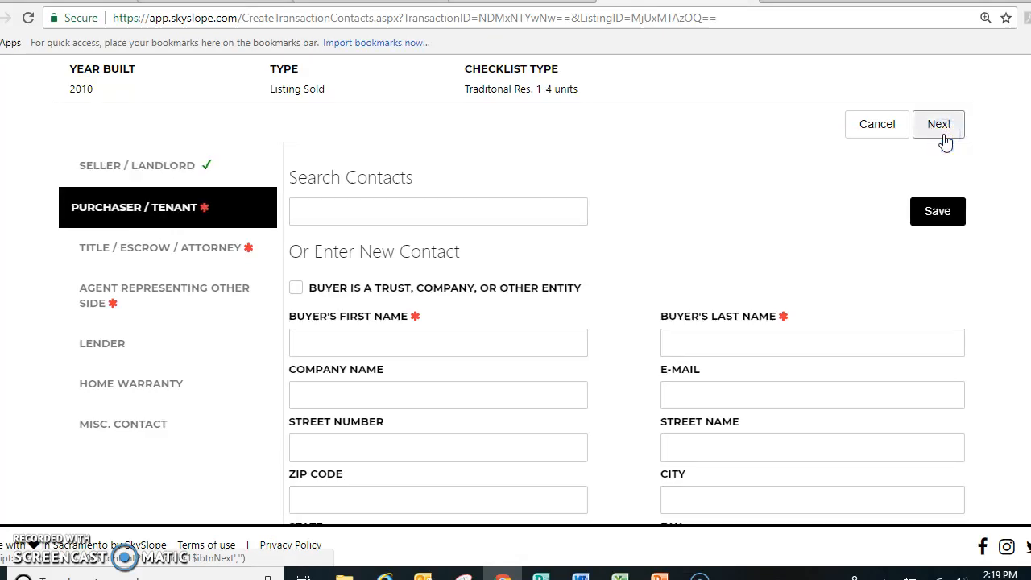
pyautogui.click(414, 347)
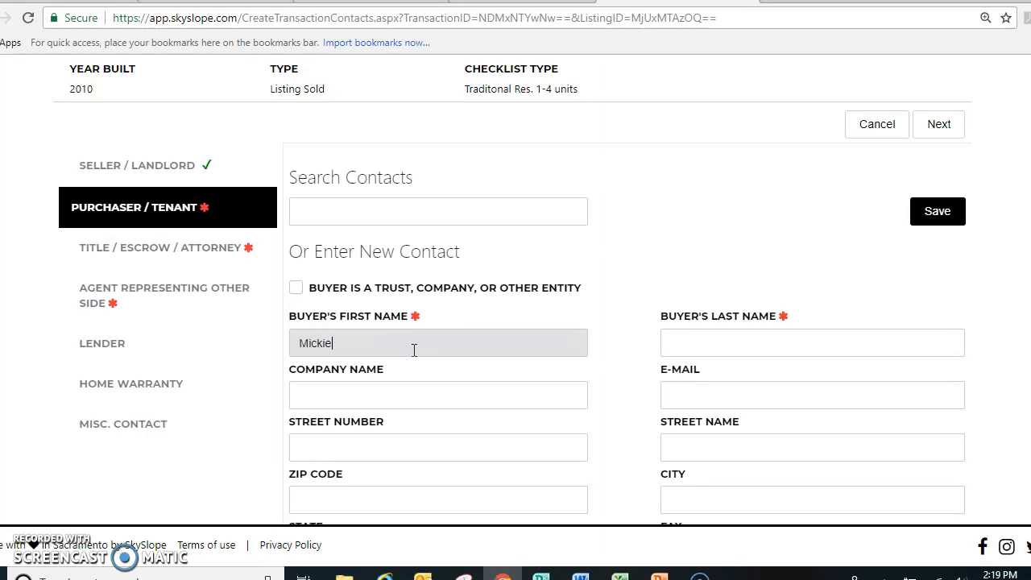
pyautogui.press('Tab')
pyautogui.click(782, 362)
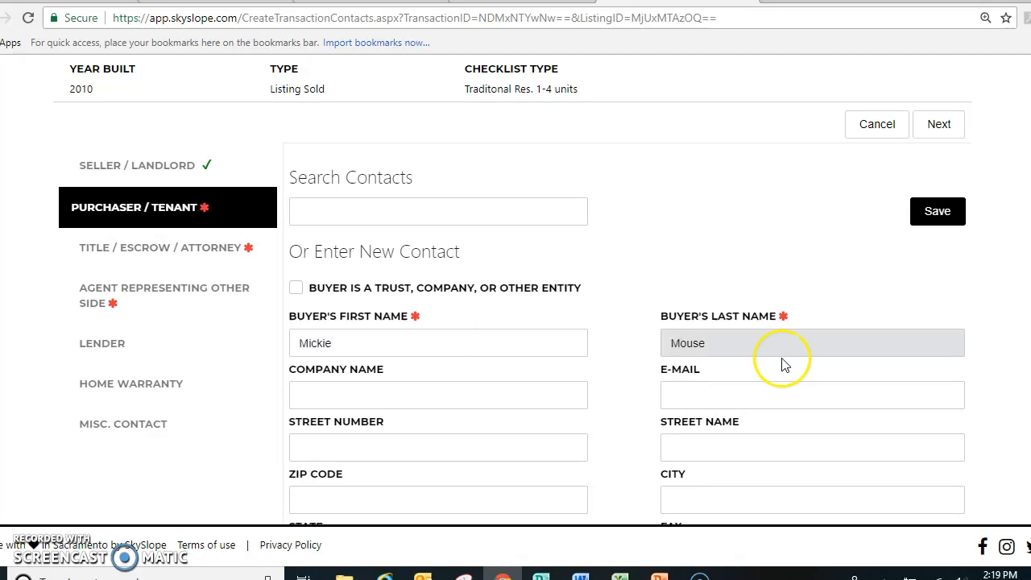
pyautogui.scroll(-2, 782, 362)
pyautogui.scroll(-2, 516, 290)
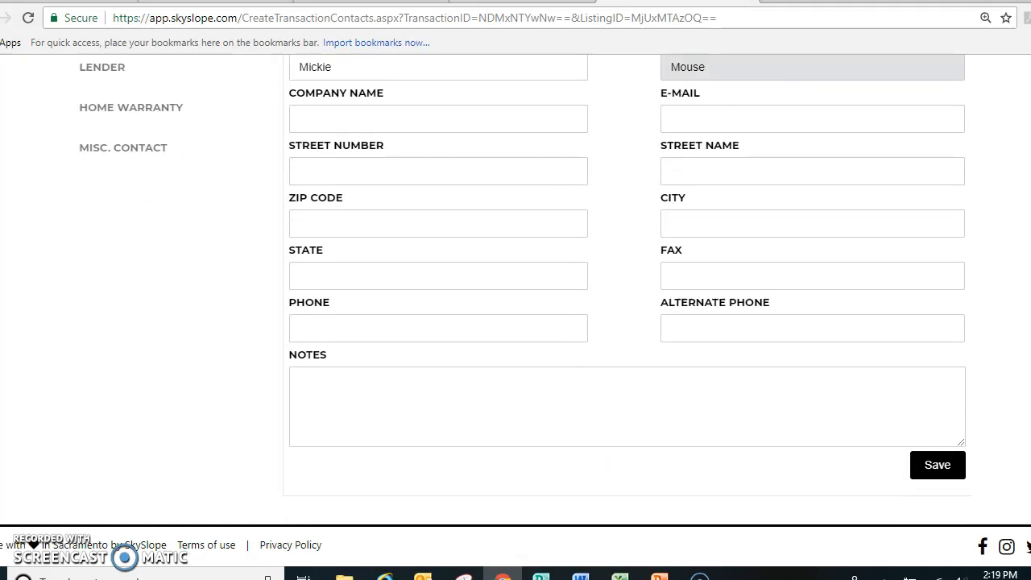
pyautogui.click(936, 464)
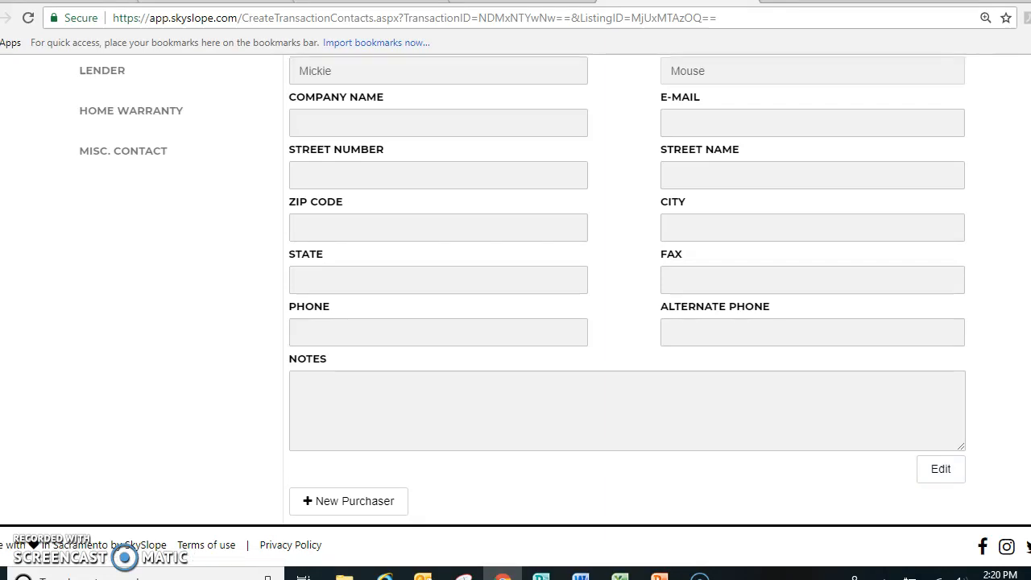
# Add a second purchaser with the buyer's first and last name in their separate fields, and save the contact
pyautogui.scroll(-3, 910, 430)
pyautogui.click(374, 352)
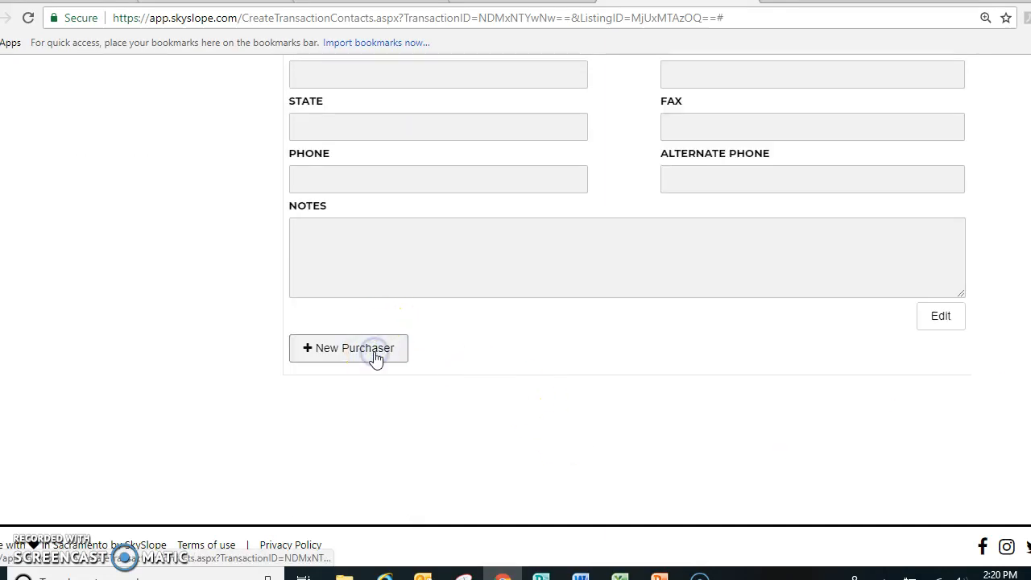
pyautogui.click(330, 257)
pyautogui.write('Minnie Mous')
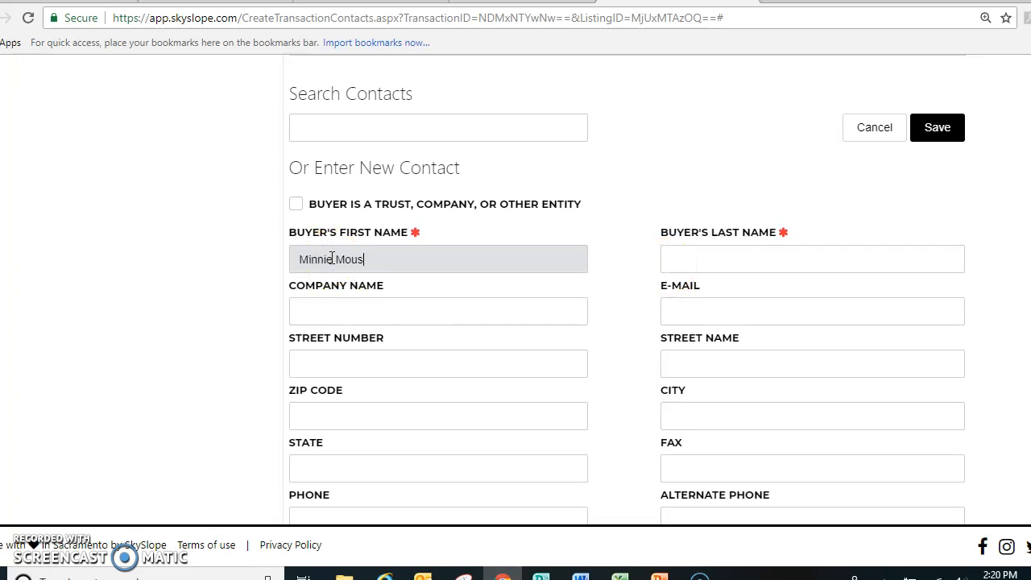
pyautogui.press('BackSpace')
pyautogui.press('BackSpace')
pyautogui.press('BackSpace')
pyautogui.press('BackSpace')
pyautogui.press('Tab')
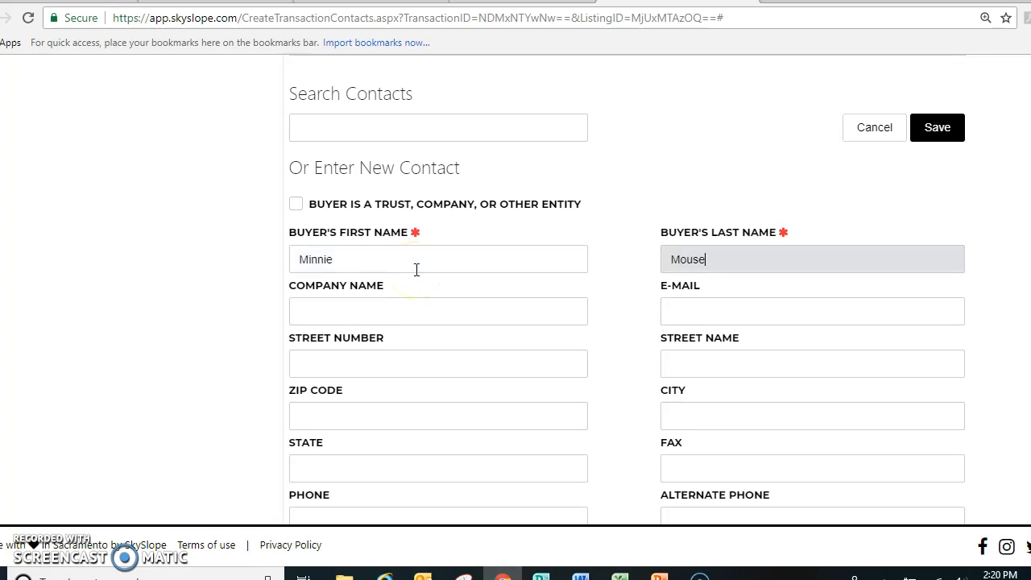
pyautogui.scroll(-2, 1013, 200)
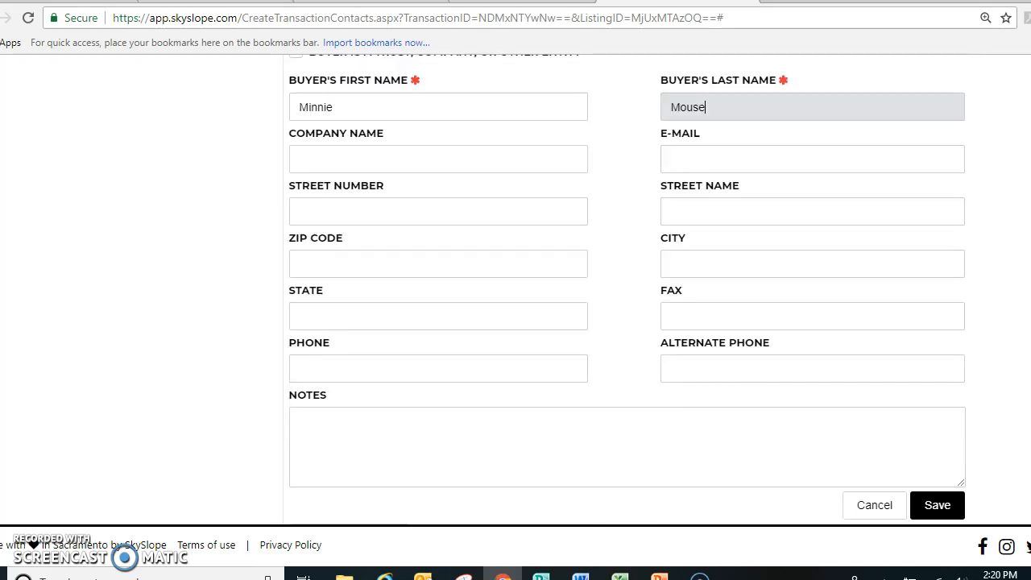
pyautogui.click(926, 506)
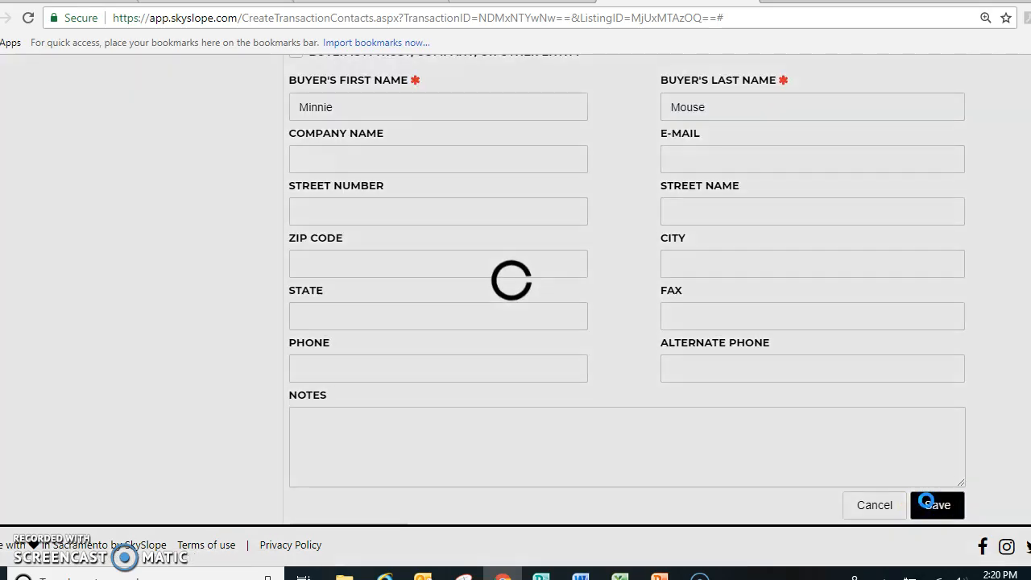
# Continue to Title / Escrow / Attorney and enter the closing officer's first and last name for the title company
pyautogui.scroll(9, 627, 290)
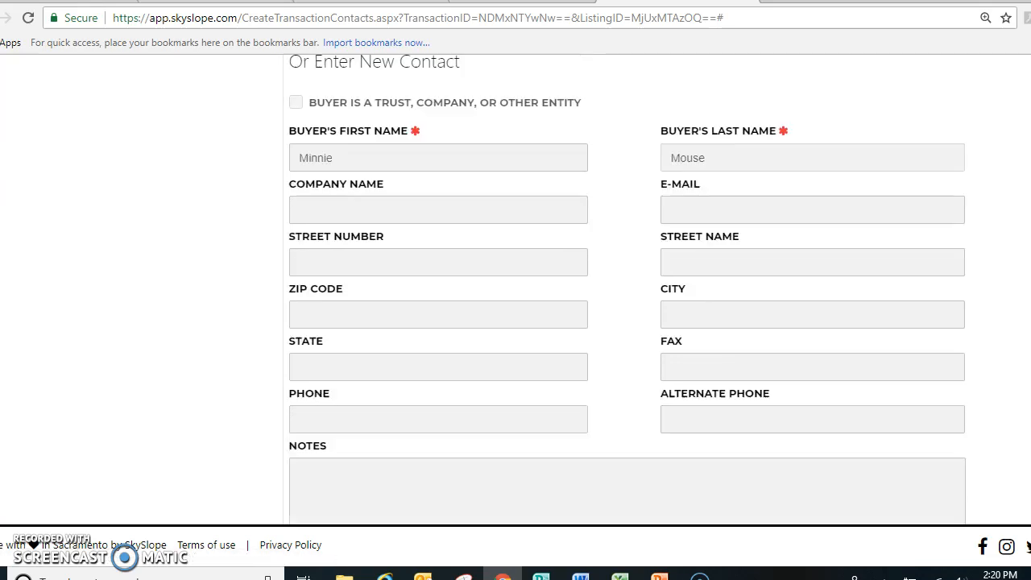
pyautogui.scroll(2, 513, 290)
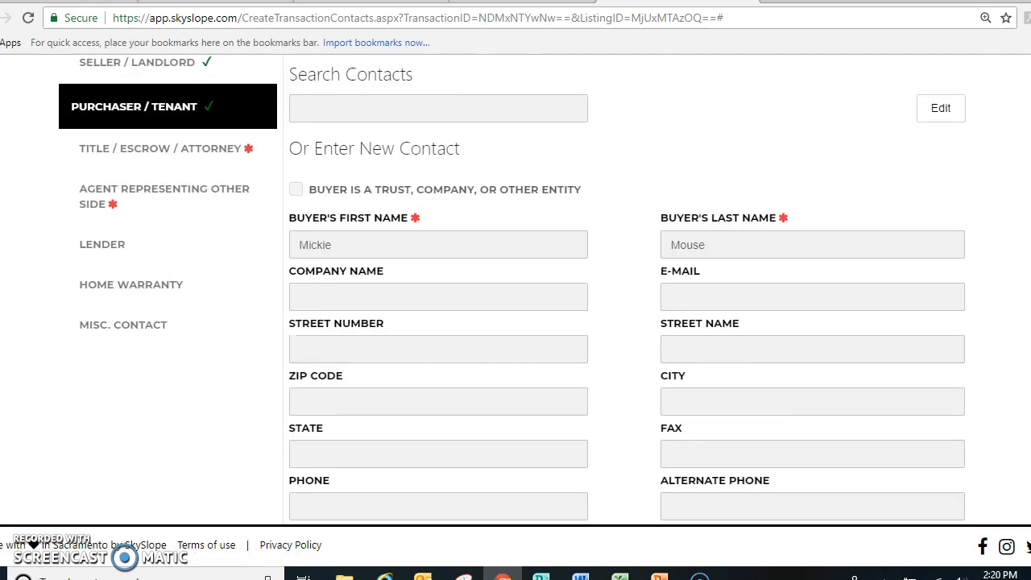
pyautogui.click(942, 132)
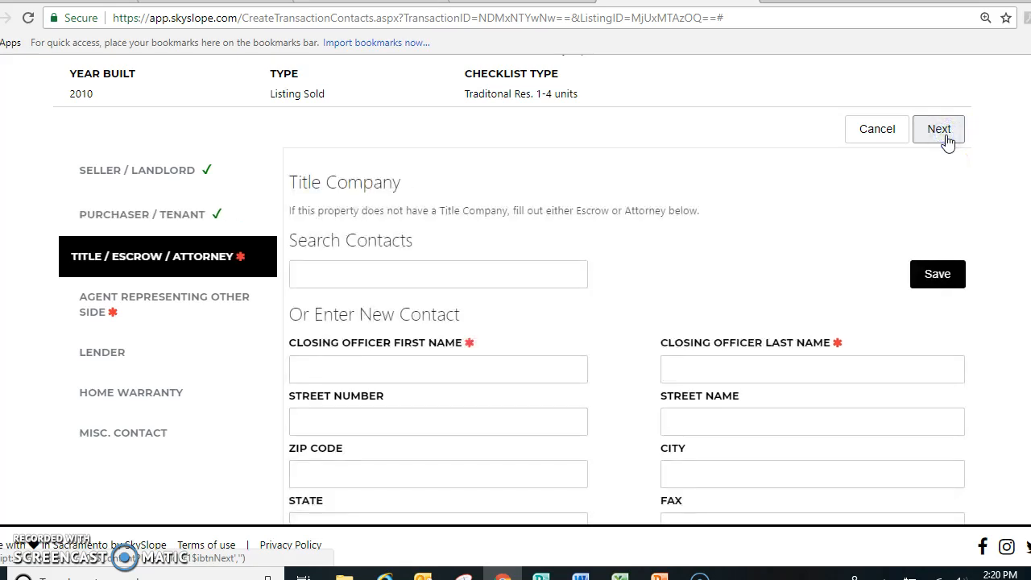
pyautogui.click(396, 368)
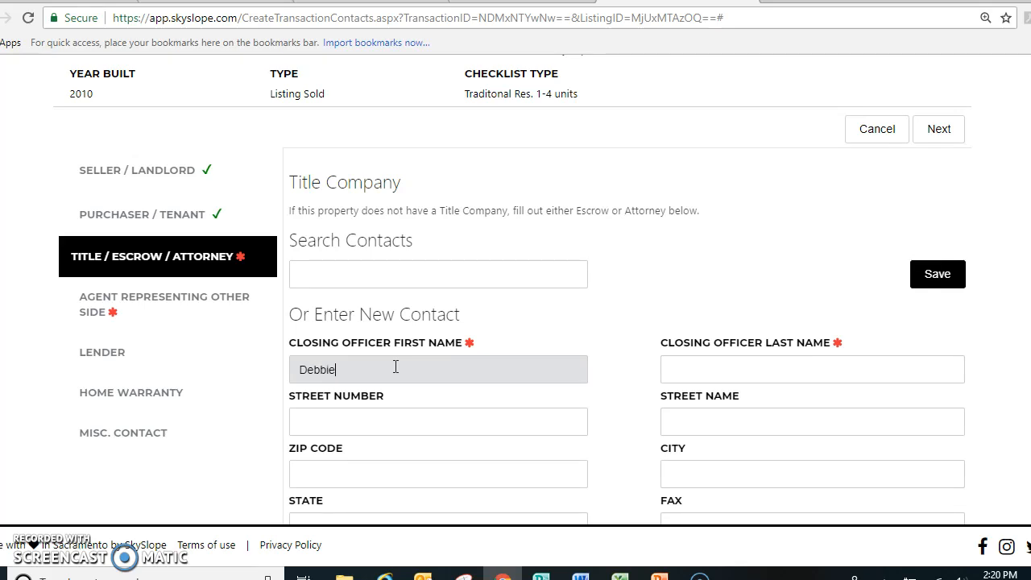
pyautogui.press('Tab')
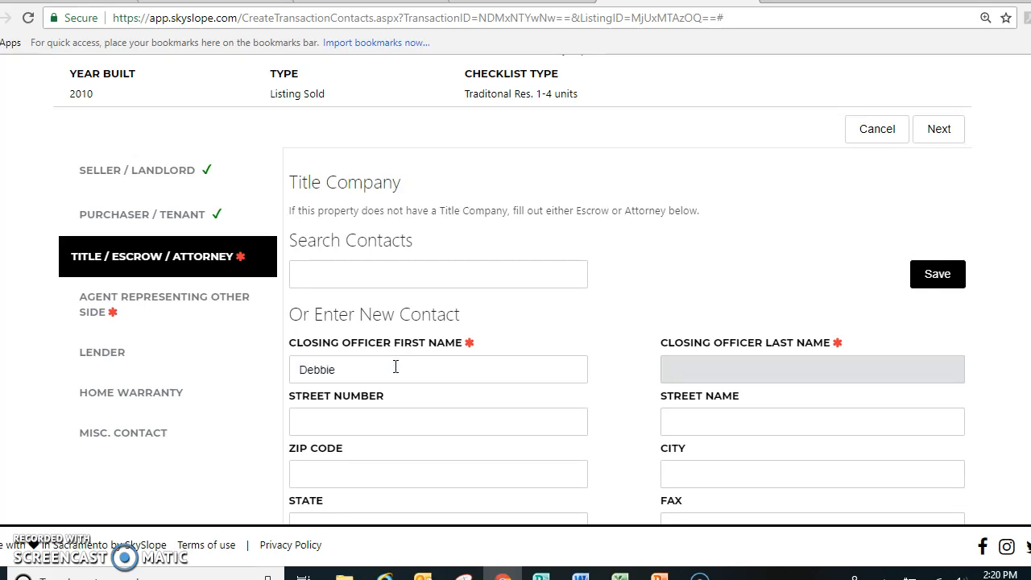
pyautogui.write('Smith')
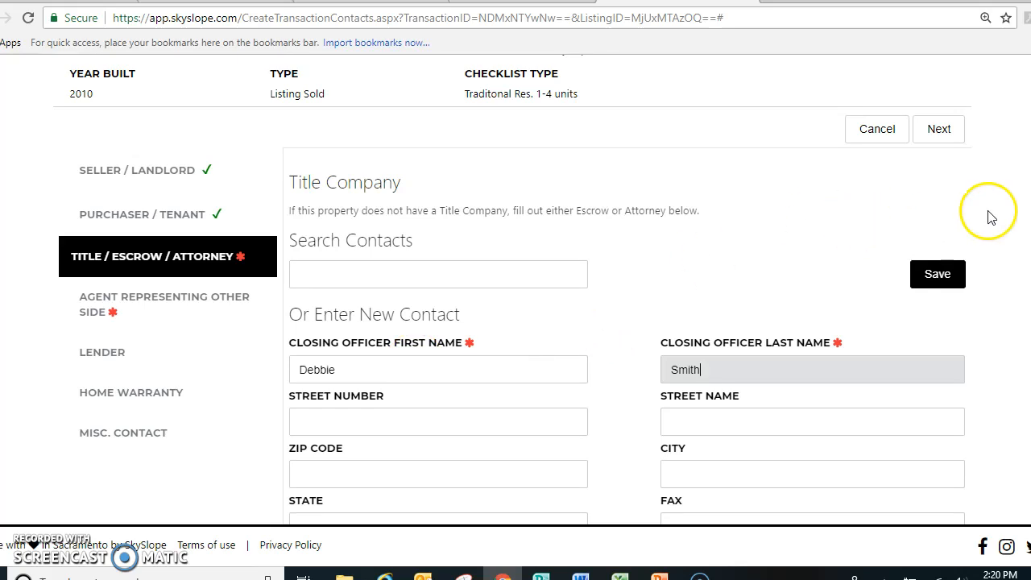
# Enter the closing officer's phone number, the title company "Cypress Title" and the contact's e-mail, and save the title company contact
pyautogui.scroll(-2, 990, 241)
pyautogui.scroll(-1, 386, 347)
pyautogui.click(346, 348)
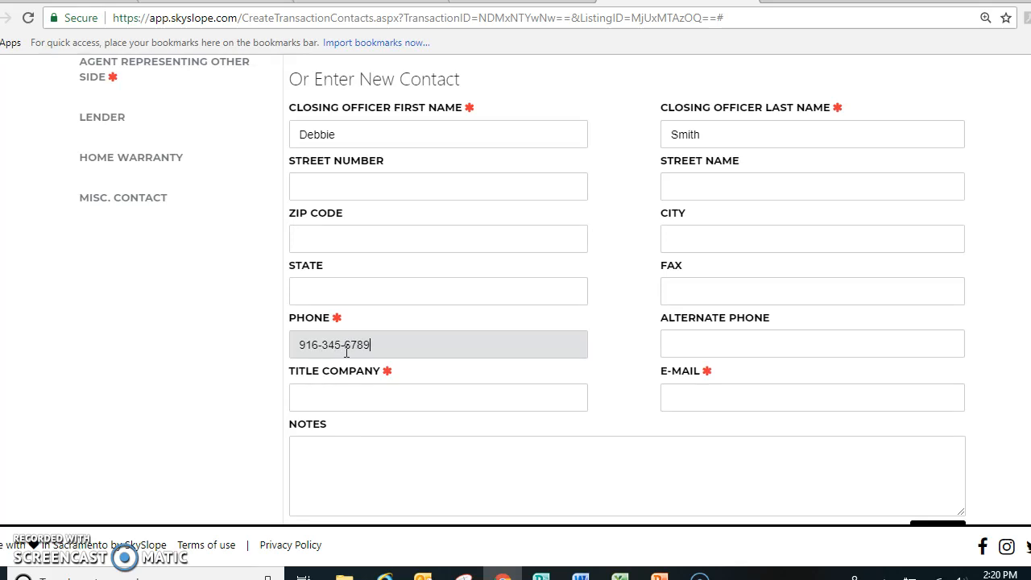
pyautogui.click(347, 391)
pyautogui.write('Cypress Title')
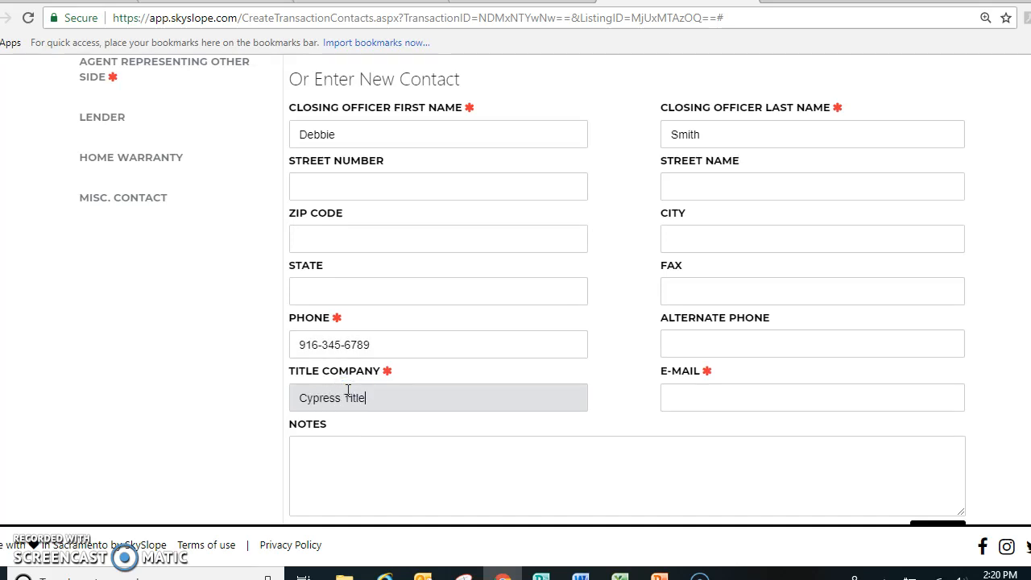
pyautogui.click(757, 403)
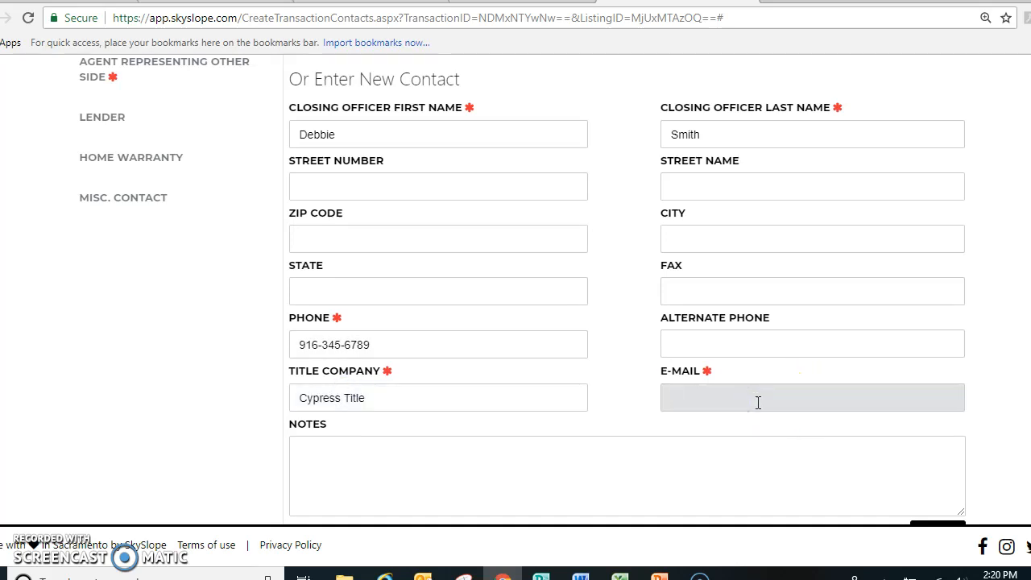
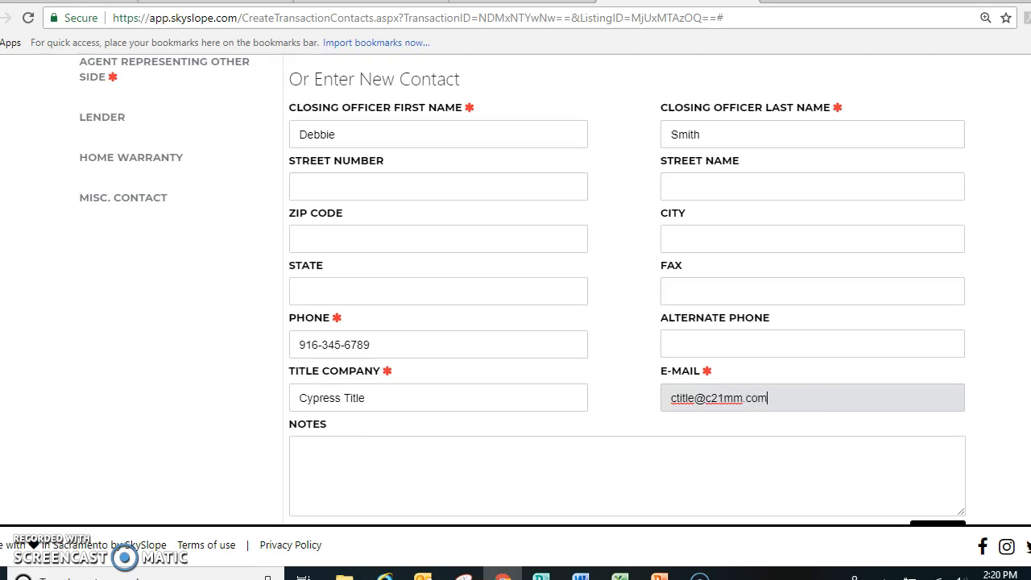
pyautogui.scroll(-3, 629, 322)
pyautogui.click(939, 263)
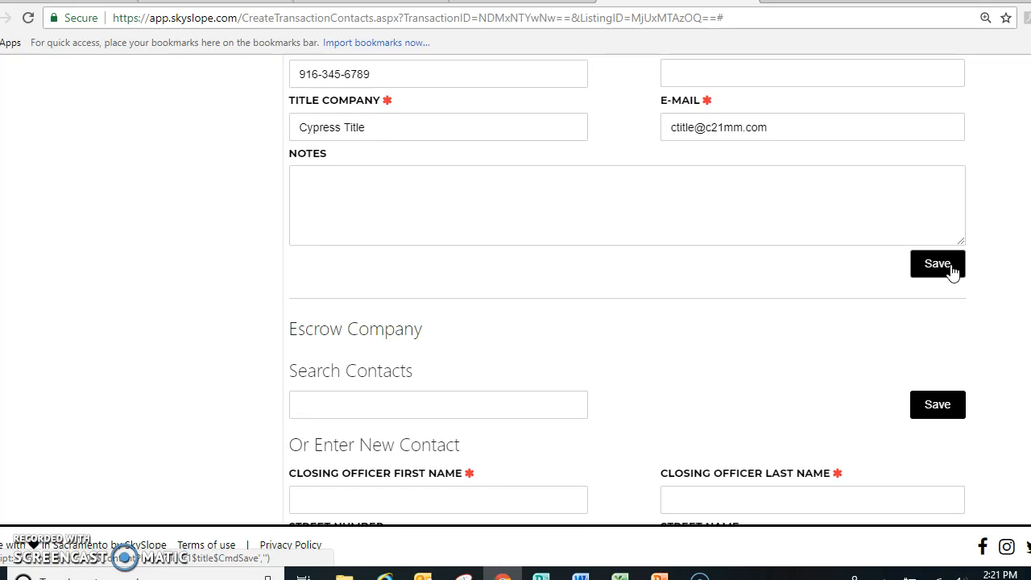
pyautogui.click(943, 268)
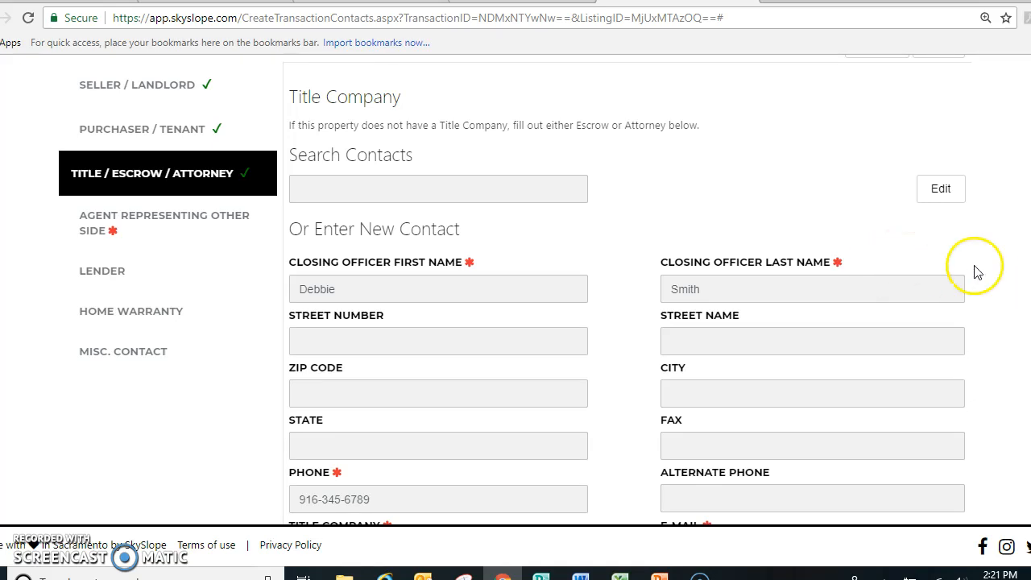
pyautogui.scroll(3, 983, 221)
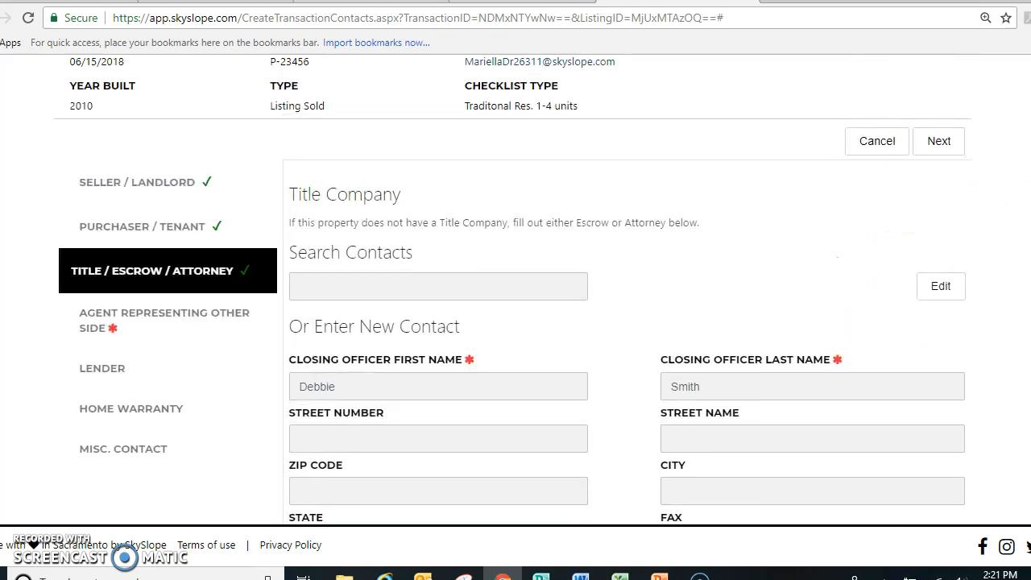
# Continue to Agent Representing Other Side and enter the agent's first and last name in their separate fields
pyautogui.click(940, 232)
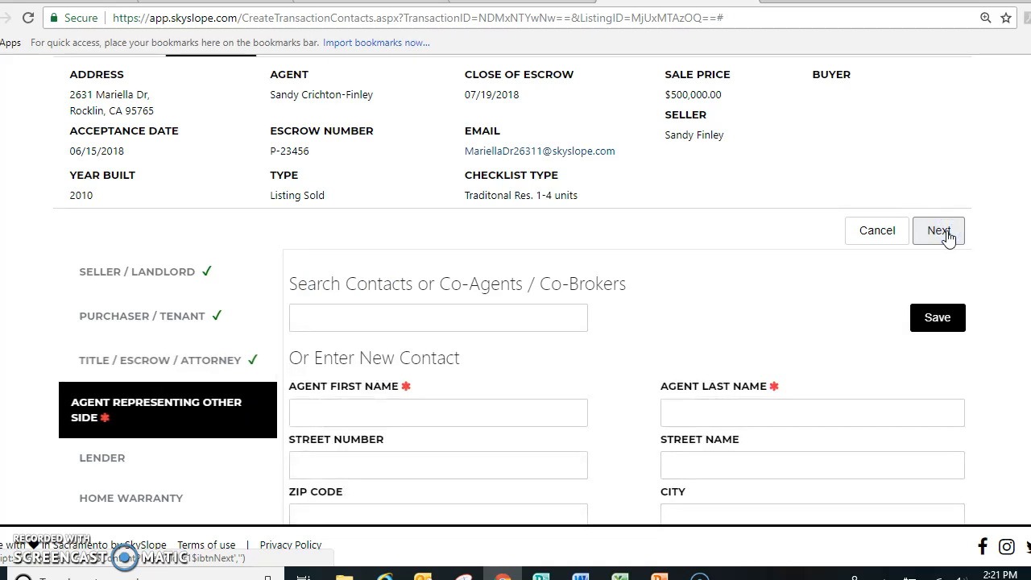
pyautogui.click(319, 417)
pyautogui.write('Bo')
pyautogui.press('Tab')
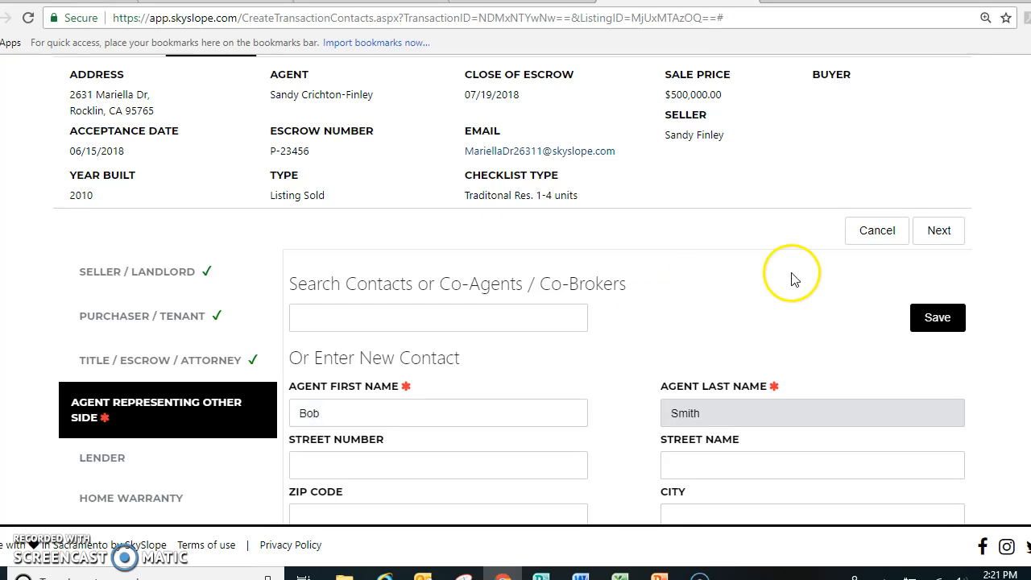
# Enter the other-side agent's phone number and the co broker company "Century 21 MM", and save the contact
pyautogui.scroll(-1, 516, 290)
pyautogui.scroll(-2, 339, 345)
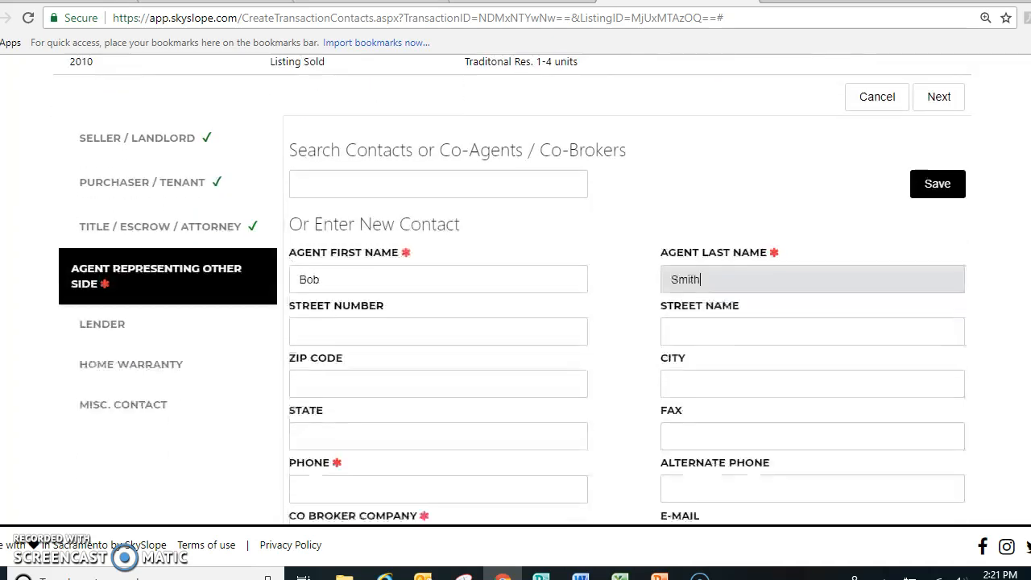
pyautogui.click(335, 348)
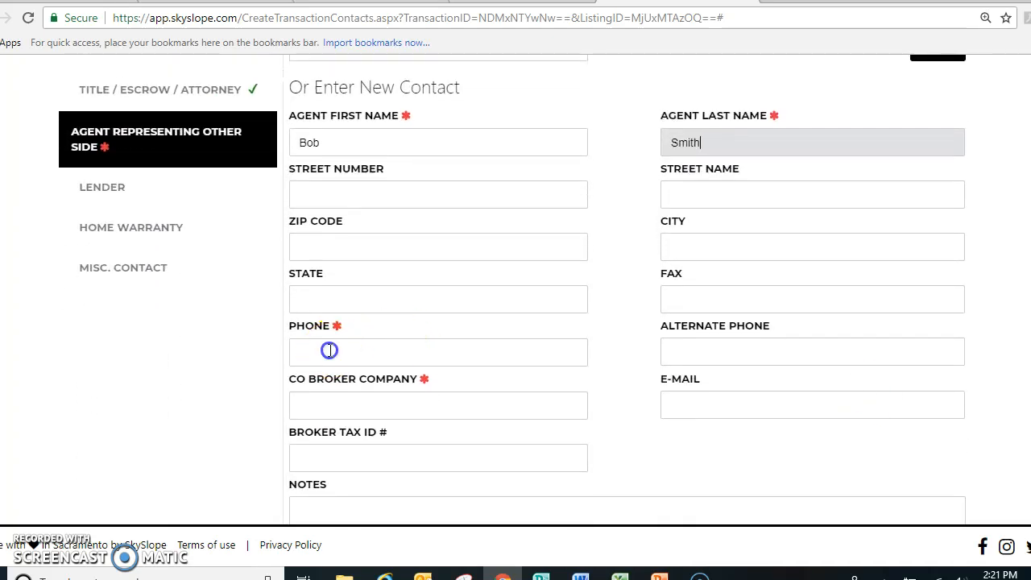
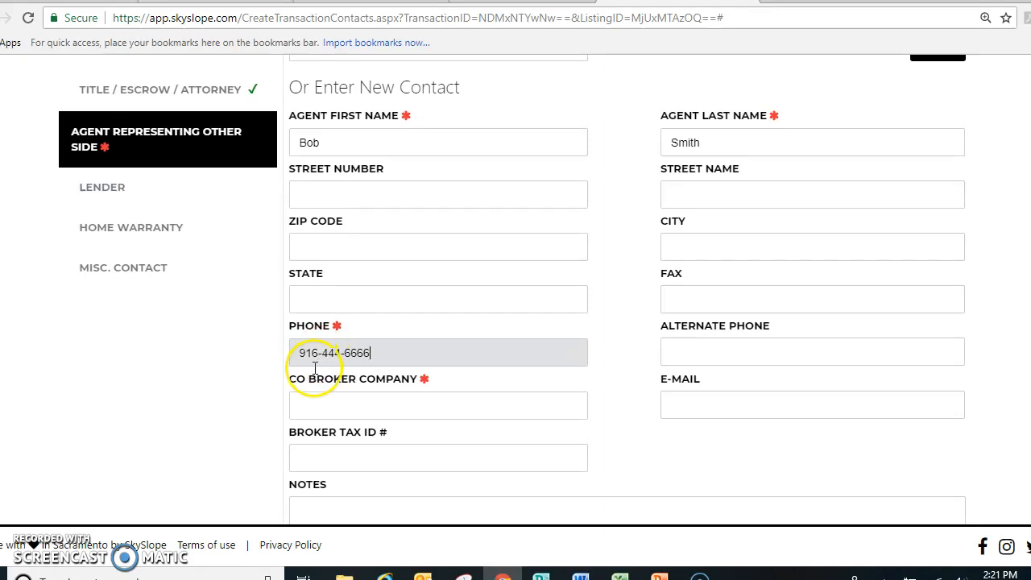
pyautogui.click(325, 411)
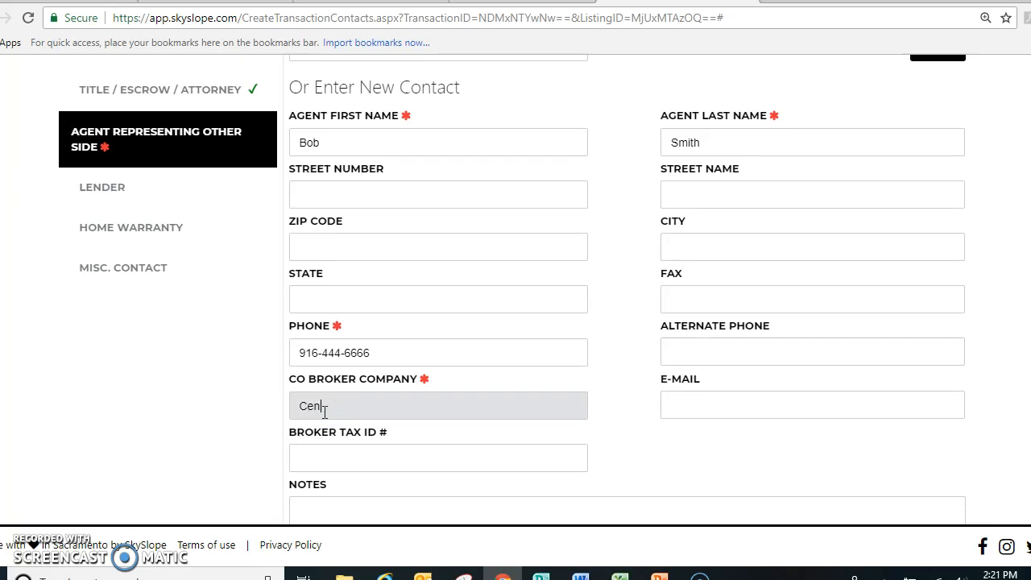
pyautogui.write('Century 21 MM')
pyautogui.scroll(-1, 516, 290)
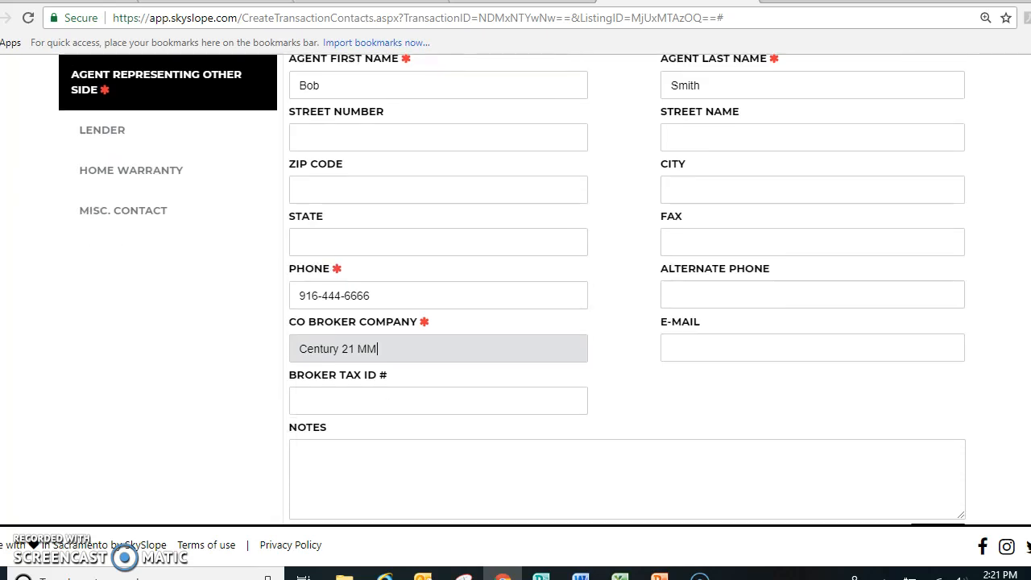
pyautogui.scroll(2, 515, 290)
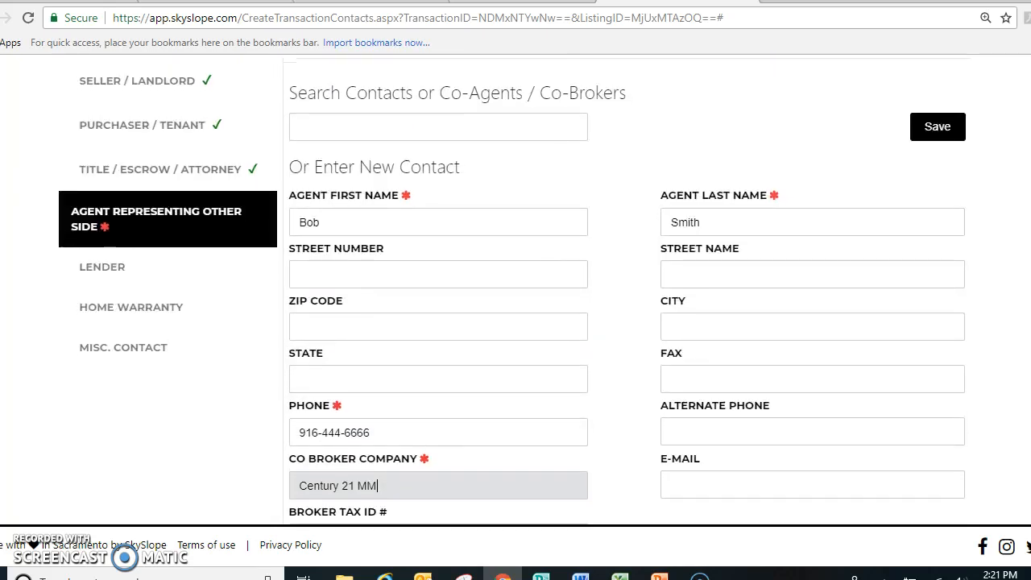
pyautogui.click(942, 130)
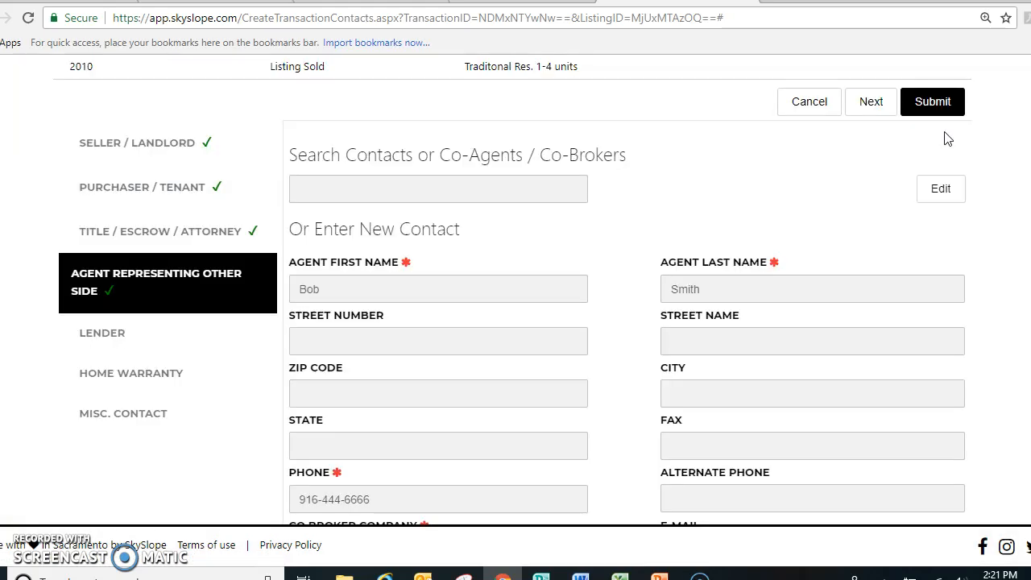
# Submit the transaction contacts, then review the Commission Info form and submit it with its prefilled values
pyautogui.click(943, 105)
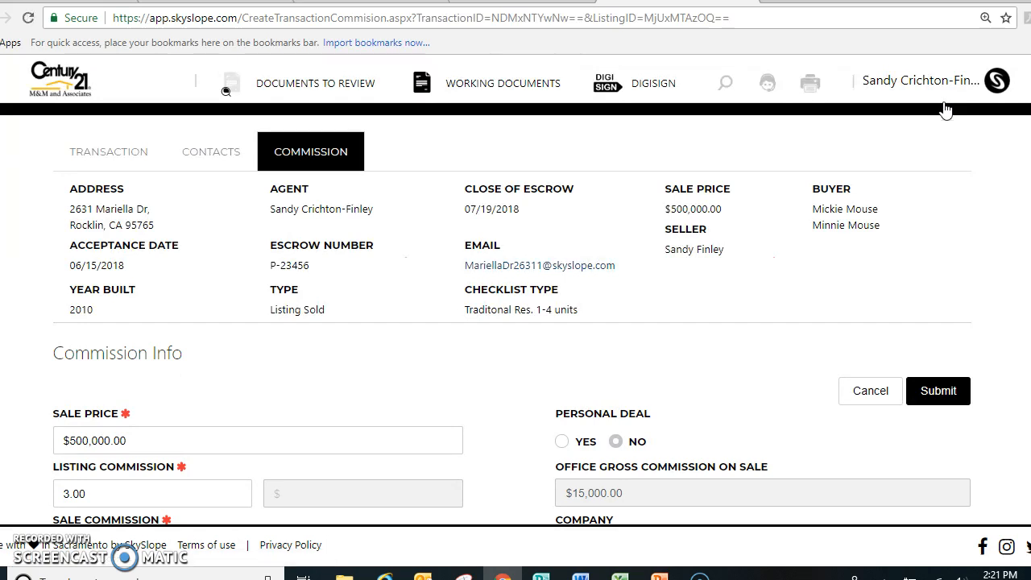
pyautogui.scroll(-2, 946, 110)
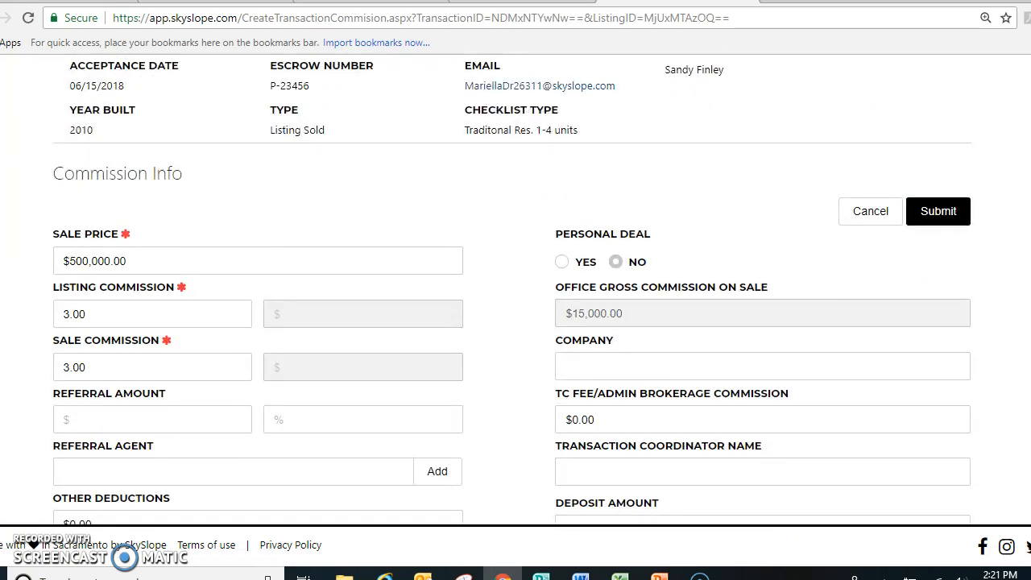
pyautogui.scroll(-2, 516, 290)
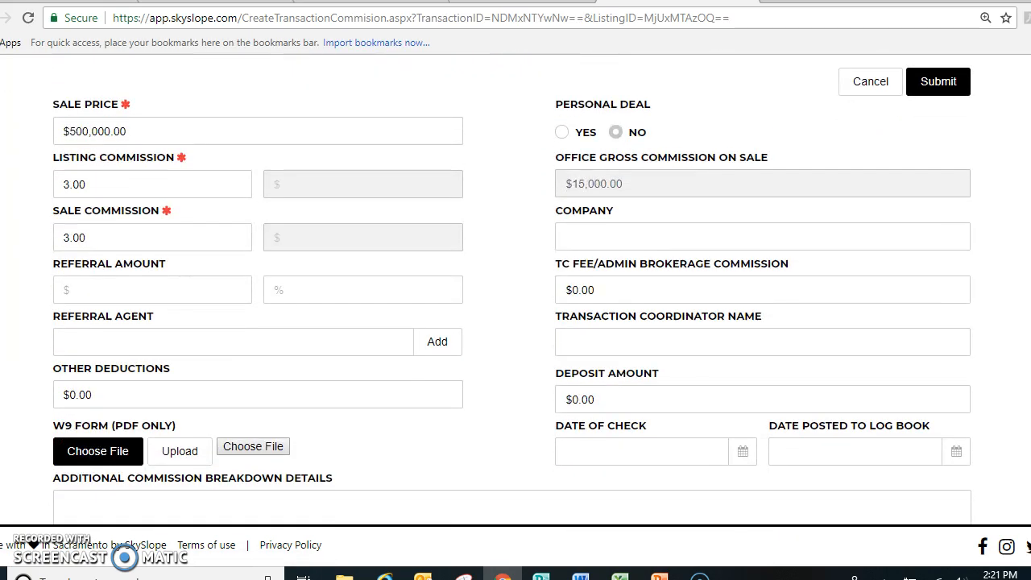
pyautogui.scroll(-3, 515, 290)
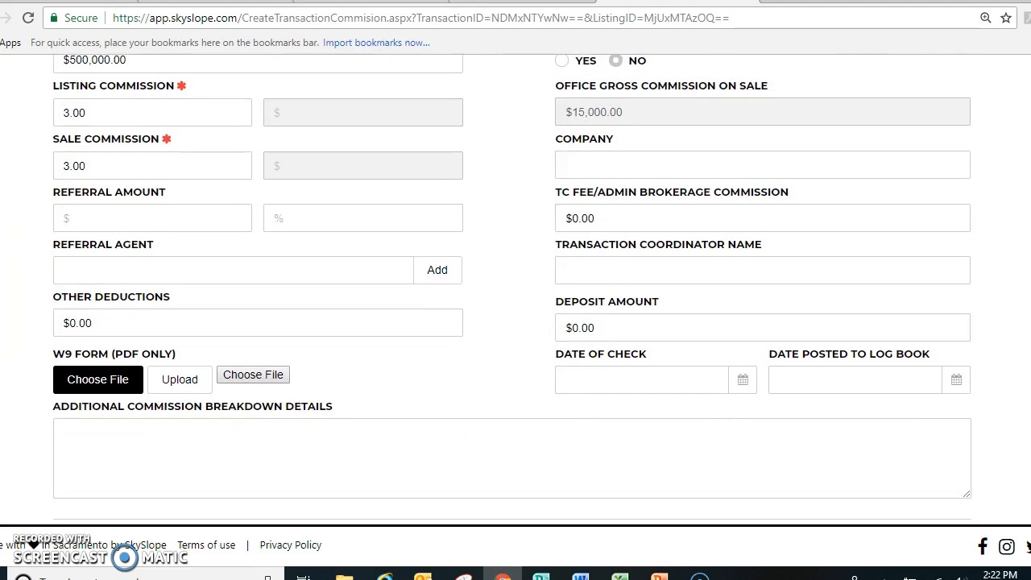
pyautogui.scroll(4, 1030, 228)
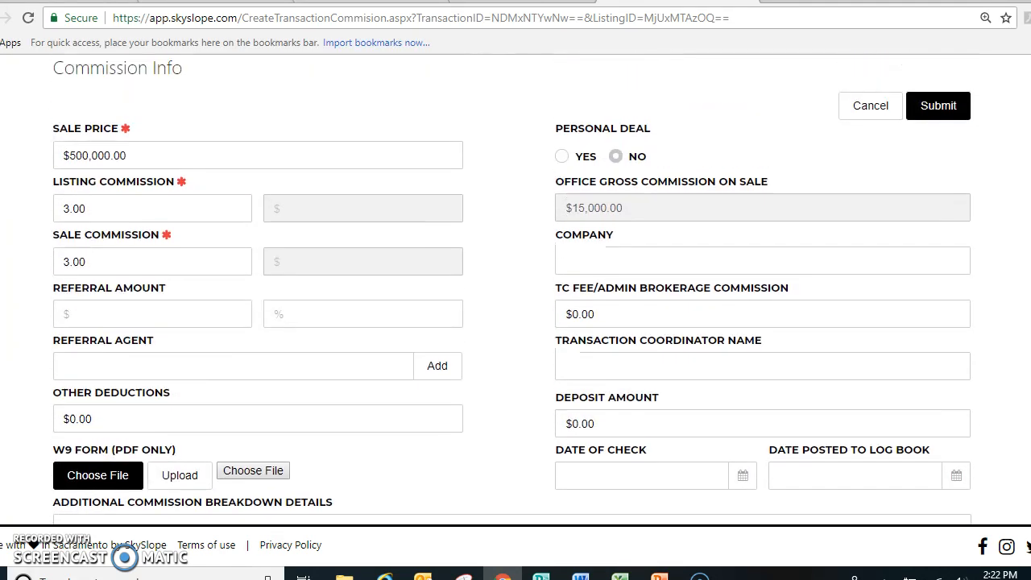
pyautogui.click(938, 159)
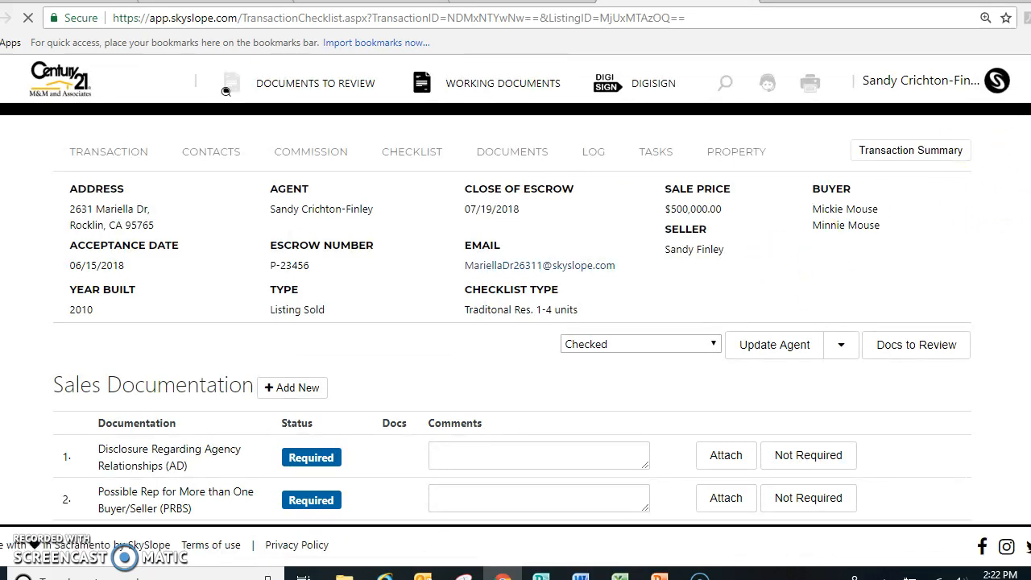
# Look through the transaction checklist's Sales Documentation items and their required or if-applicable statuses
pyautogui.scroll(-2, 225, 91)
pyautogui.scroll(1, 225, 91)
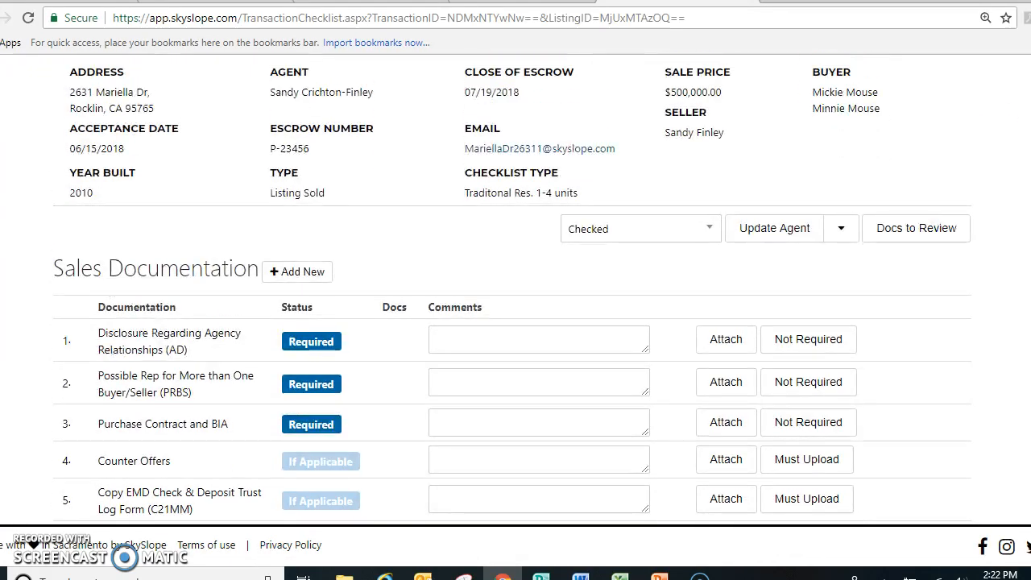
pyautogui.scroll(1, 512, 290)
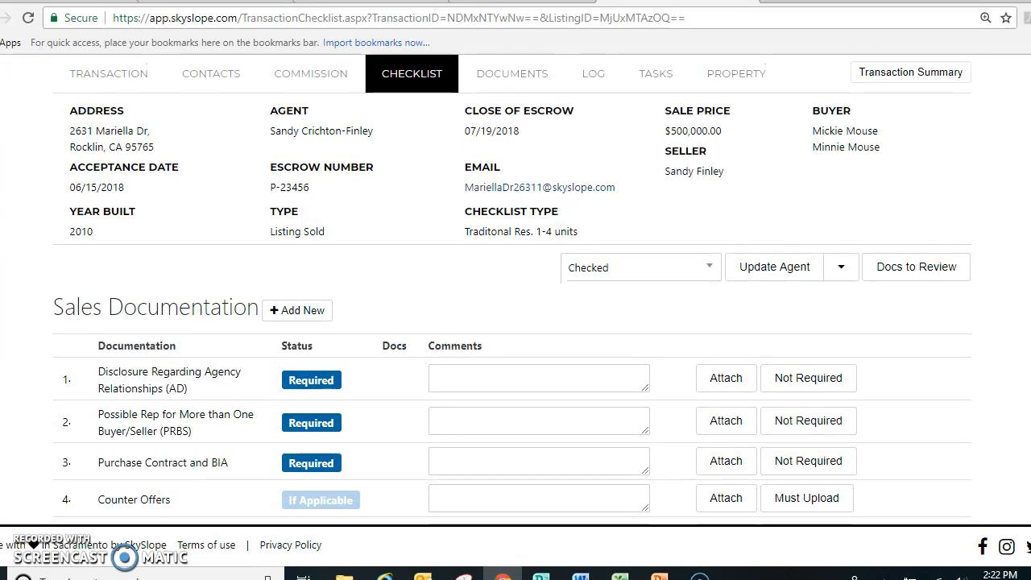
pyautogui.scroll(-5, 512, 290)
pyautogui.scroll(4, 512, 290)
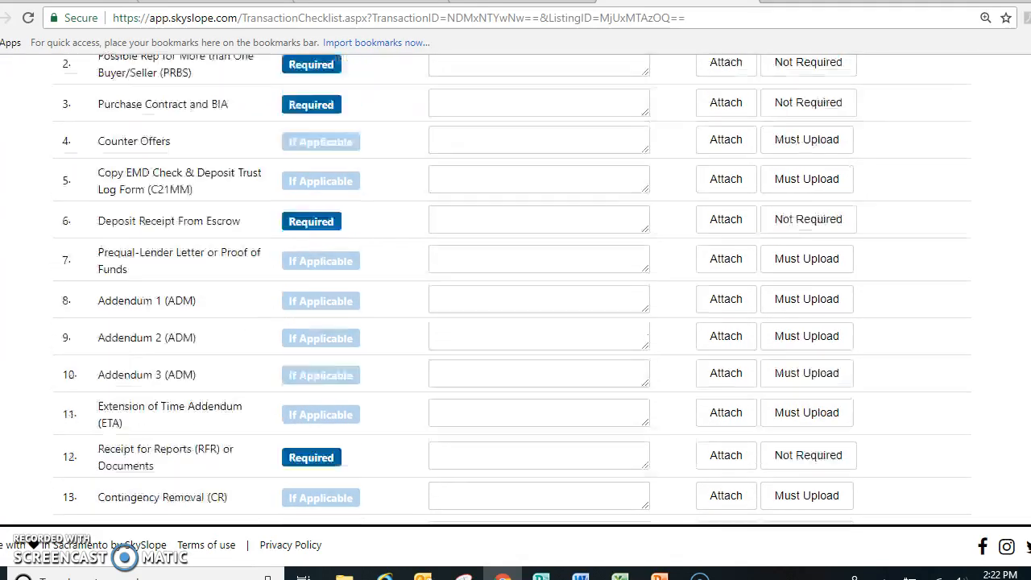